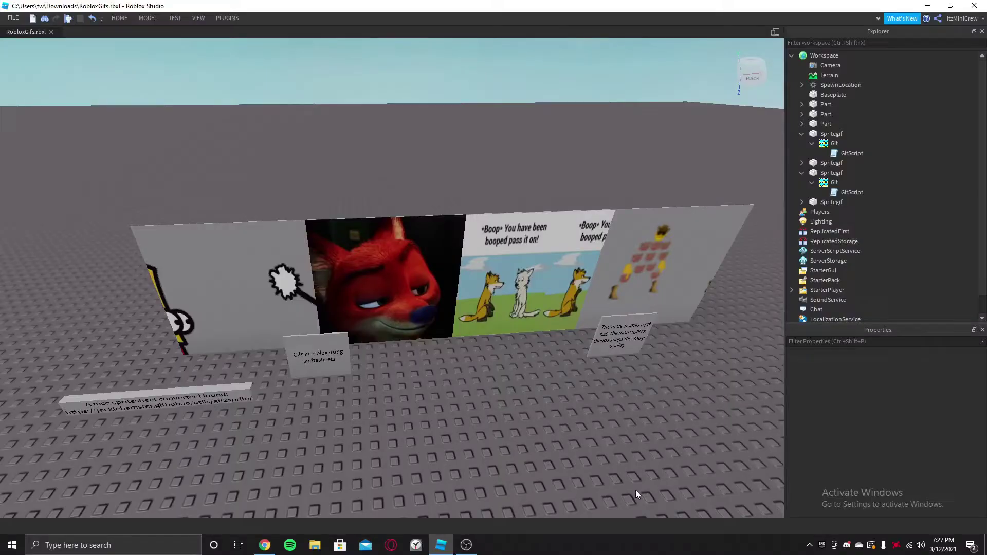
Step: Look over the wall of sprite-sheet gif panels and the signs standing in front of it
{"action": "right_click_drag", "start_coordinate": [566, 455], "coordinate": [603, 458]}
{"action": "key", "text": "w"}
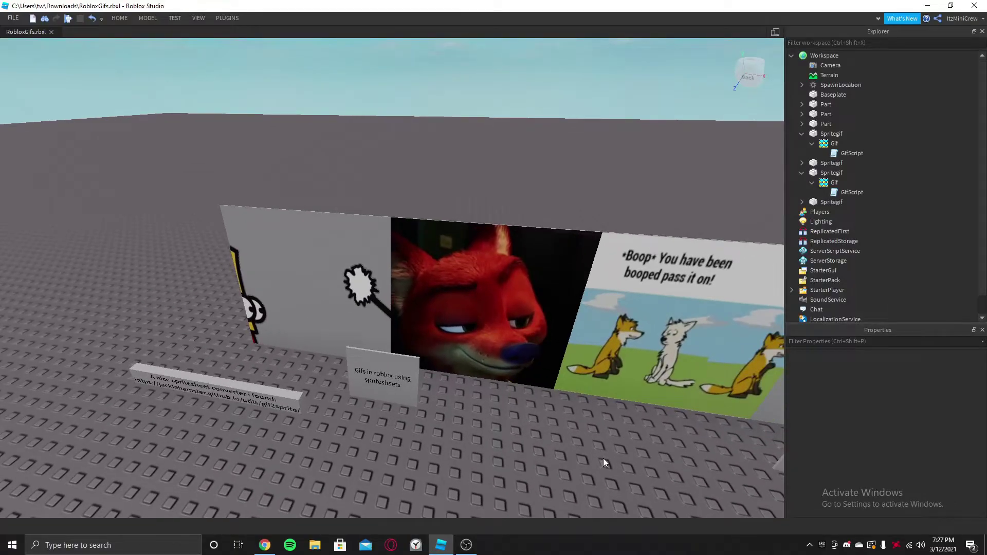
{"action": "key", "text": "a"}
{"action": "right_click_drag", "start_coordinate": [508, 452], "coordinate": [507, 452]}
{"action": "key", "text": "w"}
{"action": "scroll", "coordinate": [508, 453], "scroll_direction": "up", "scroll_amount": 2}
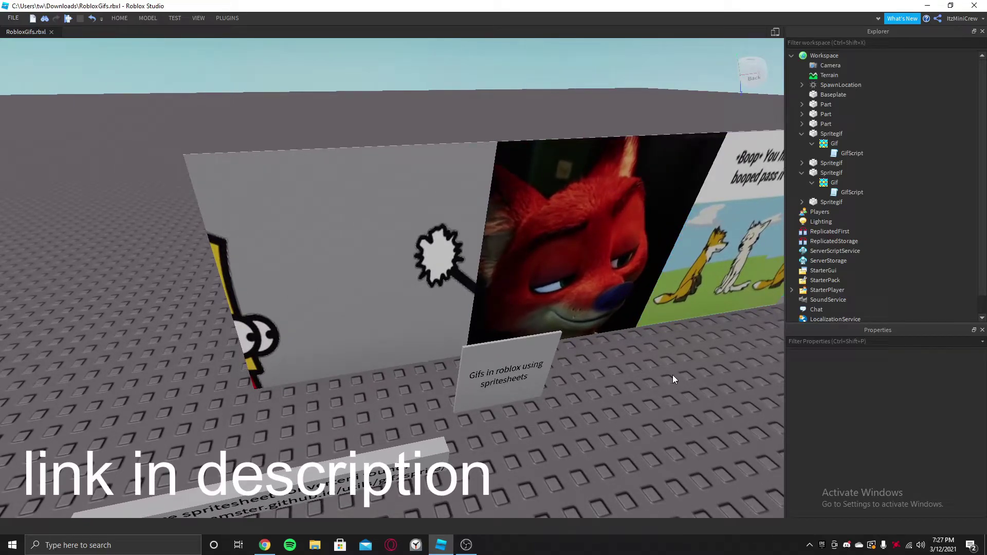
{"action": "scroll", "coordinate": [612, 366], "scroll_direction": "down", "scroll_amount": 2}
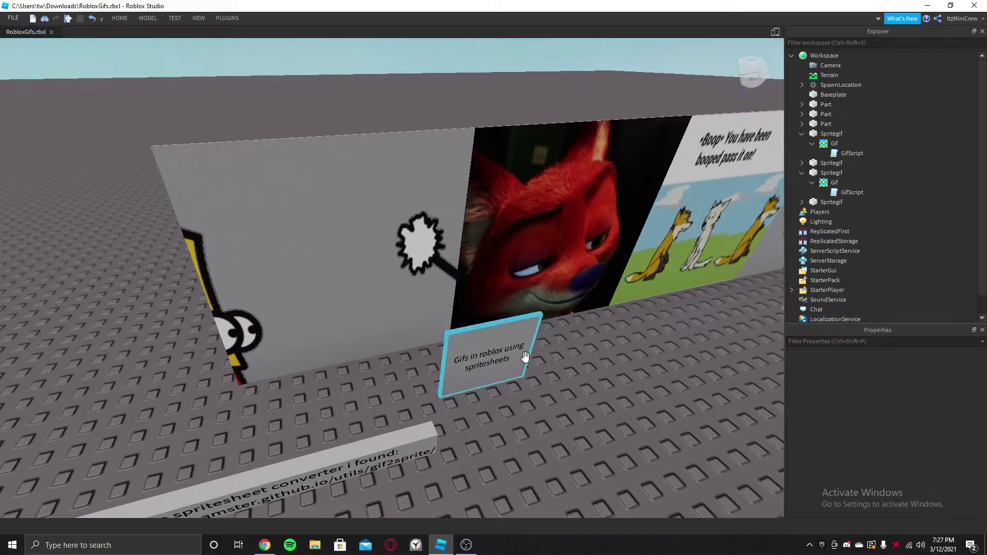
{"action": "scroll", "coordinate": [554, 399], "scroll_direction": "down", "scroll_amount": 2}
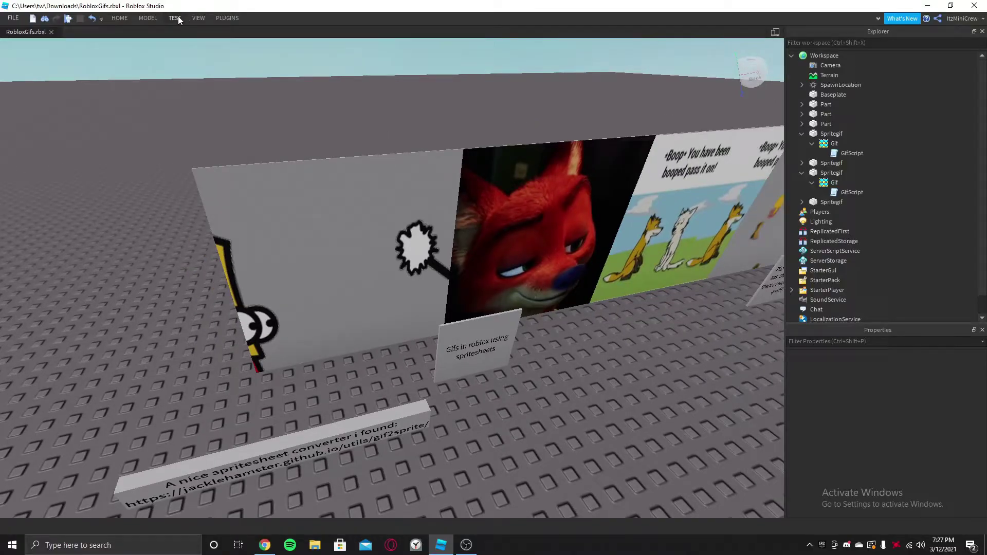
Step: Run the simulation and examine the row of animated gif panels up to the blurry dancing figure at the far end
{"action": "left_click", "coordinate": [175, 18]}
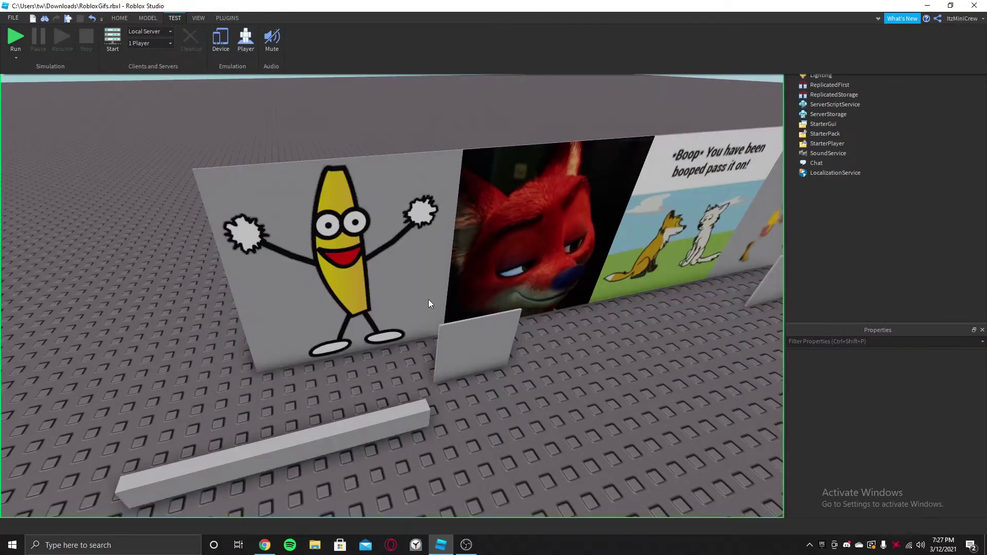
{"action": "key", "text": "s"}
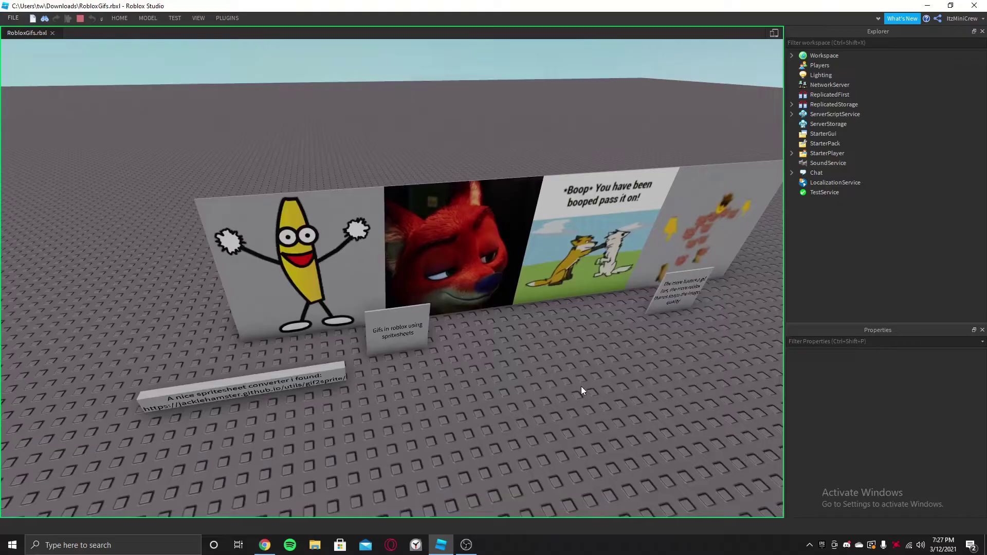
{"action": "key", "text": "d"}
{"action": "key", "text": "w"}
{"action": "right_click_drag", "start_coordinate": [580, 386], "coordinate": [581, 387]}
{"action": "scroll", "coordinate": [581, 387], "scroll_direction": "up", "scroll_amount": 8}
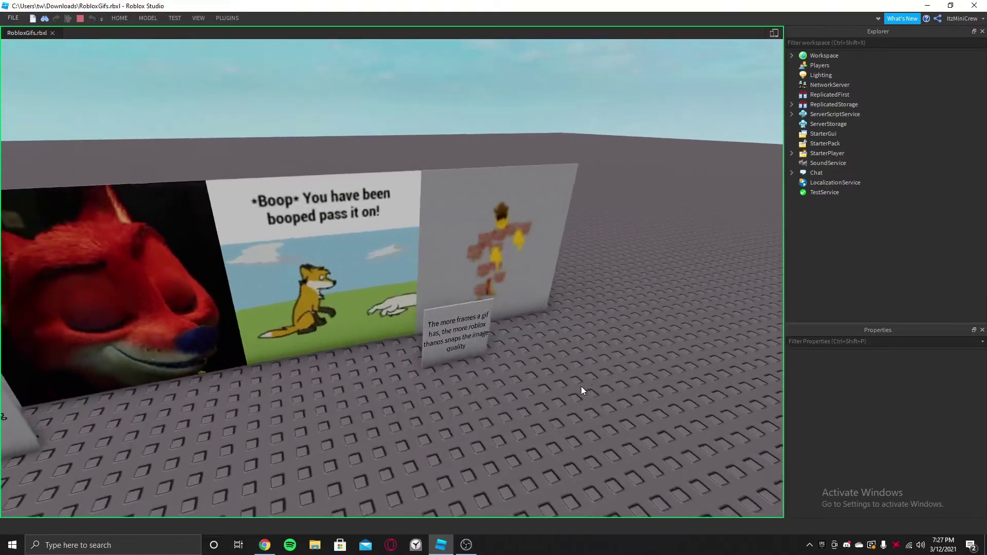
{"action": "key", "text": "f"}
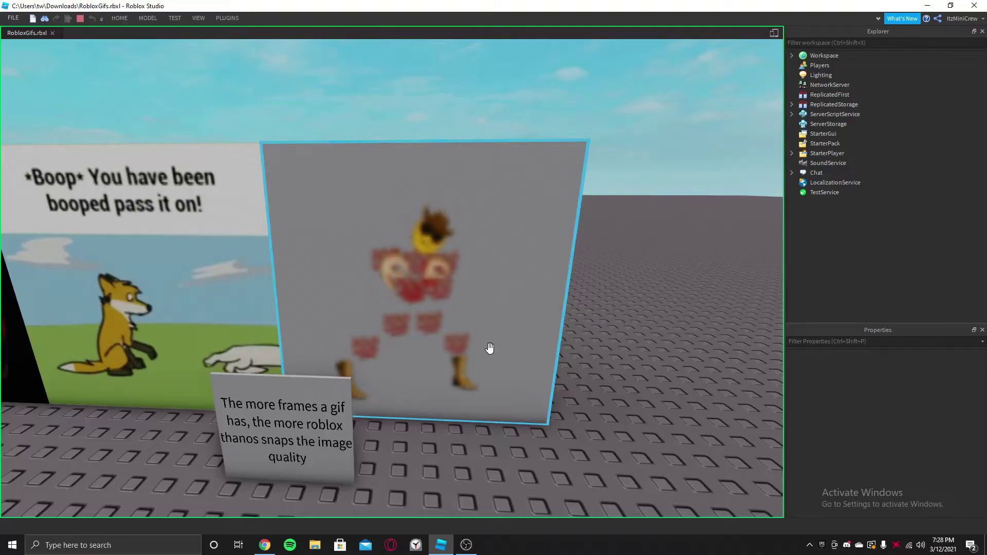
Step: Examine the playing boop, red fox and dancing banana gifs up close, and stop the simulation
{"action": "key", "text": "a"}
{"action": "left_click", "coordinate": [456, 275]}
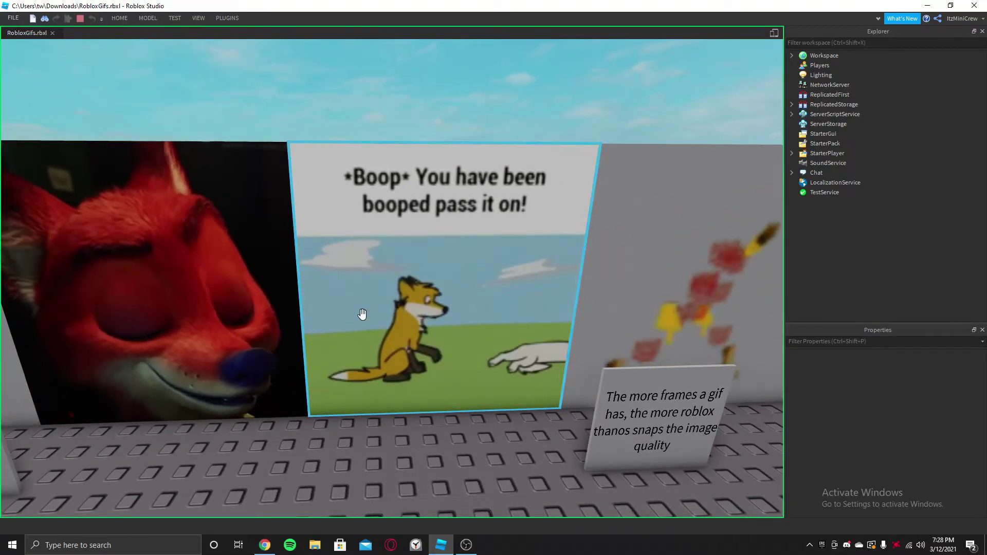
{"action": "key", "text": "a"}
{"action": "left_click", "coordinate": [520, 360]}
{"action": "key", "text": "a"}
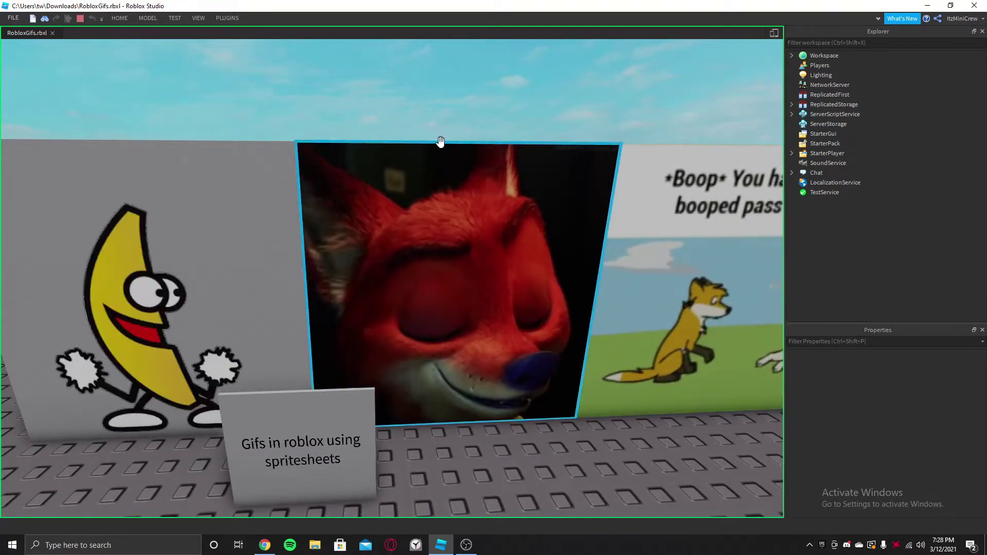
{"action": "key", "text": "a"}
{"action": "key", "text": "a"}
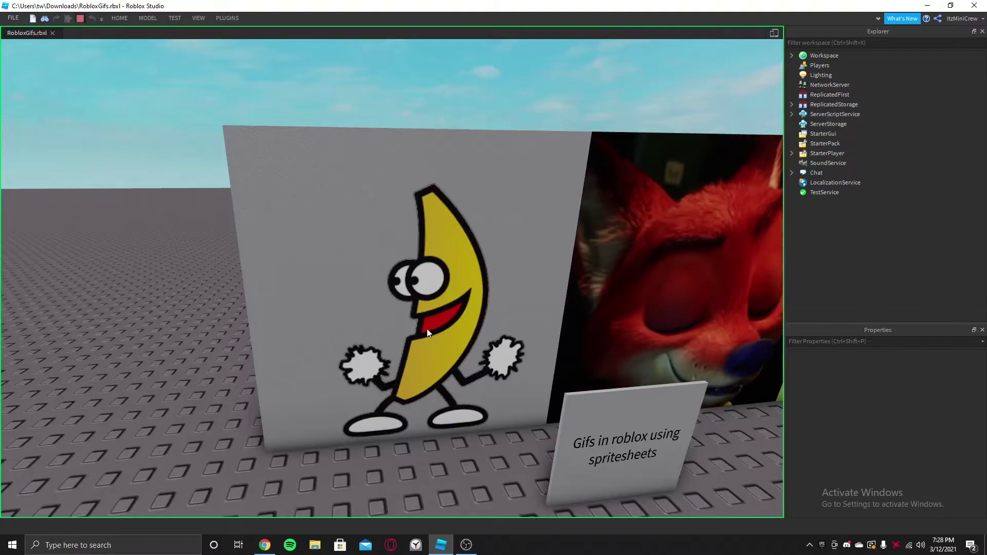
{"action": "key", "text": "s"}
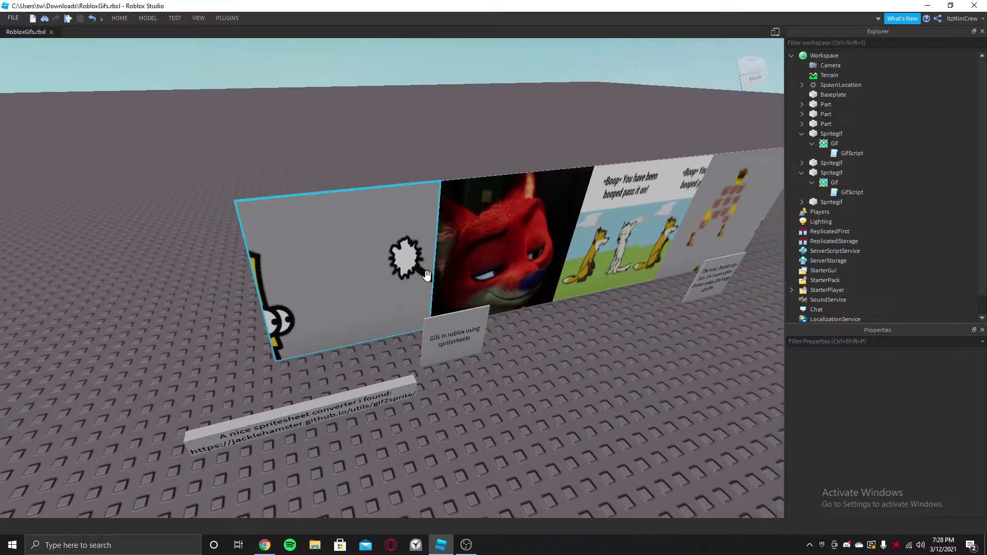
Step: Examine the banana gif panel and its neighbouring signs in edit mode
{"action": "key", "text": "a"}
{"action": "key", "text": "w"}
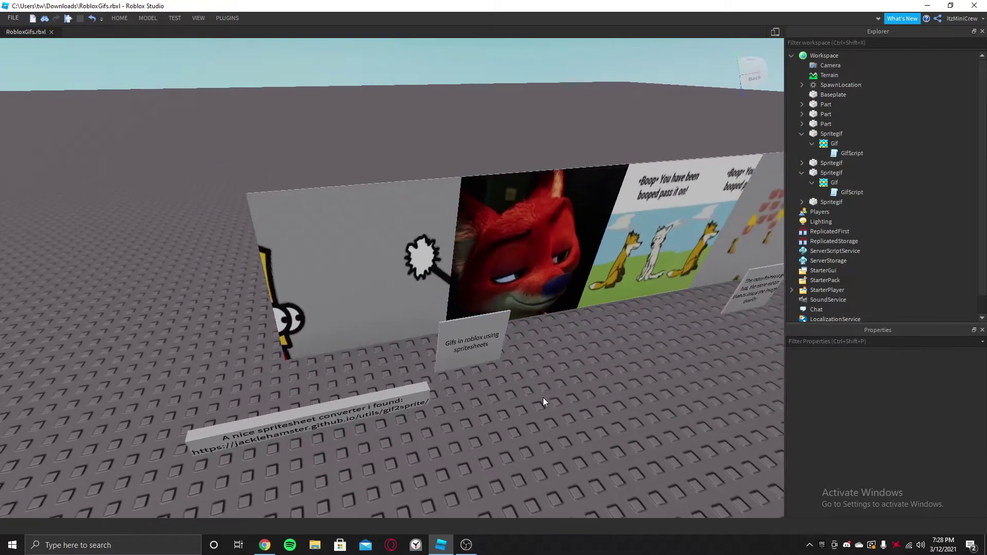
{"action": "left_click", "coordinate": [399, 262]}
{"action": "right_click_drag", "start_coordinate": [643, 406], "coordinate": [591, 405]}
{"action": "key", "text": "w"}
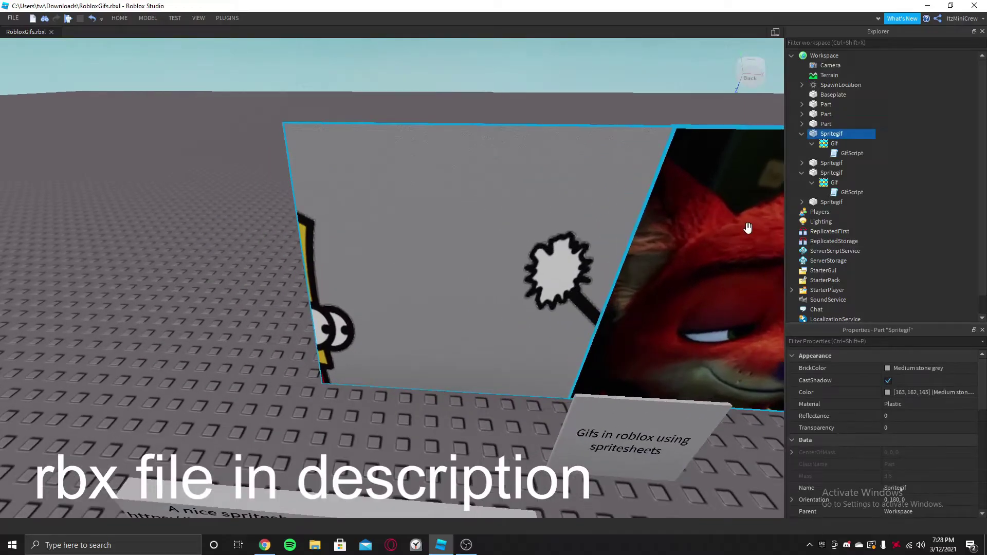
{"action": "right_click_drag", "start_coordinate": [374, 419], "coordinate": [377, 422]}
{"action": "key", "text": "s"}
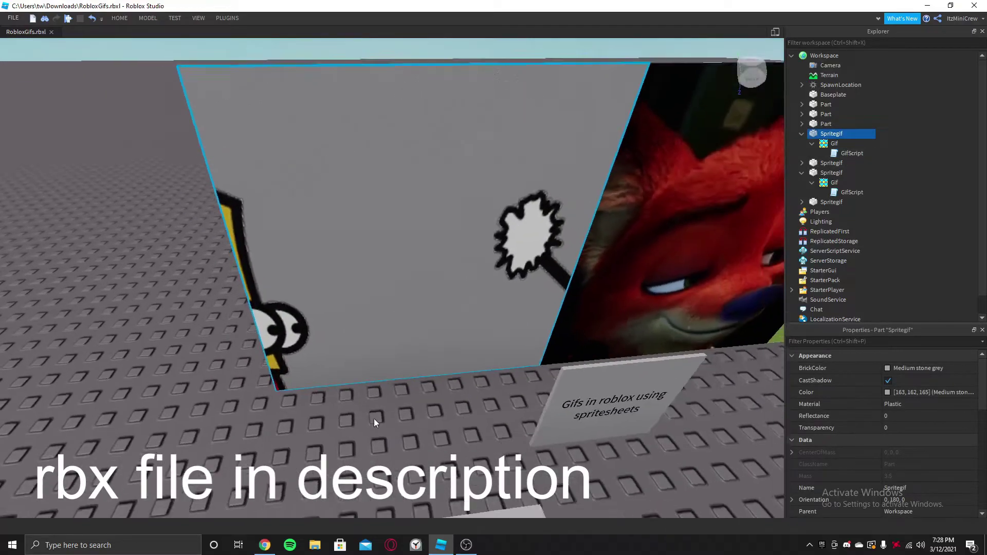
{"action": "left_click", "coordinate": [569, 443]}
{"action": "key", "text": "w"}
{"action": "key", "text": "s"}
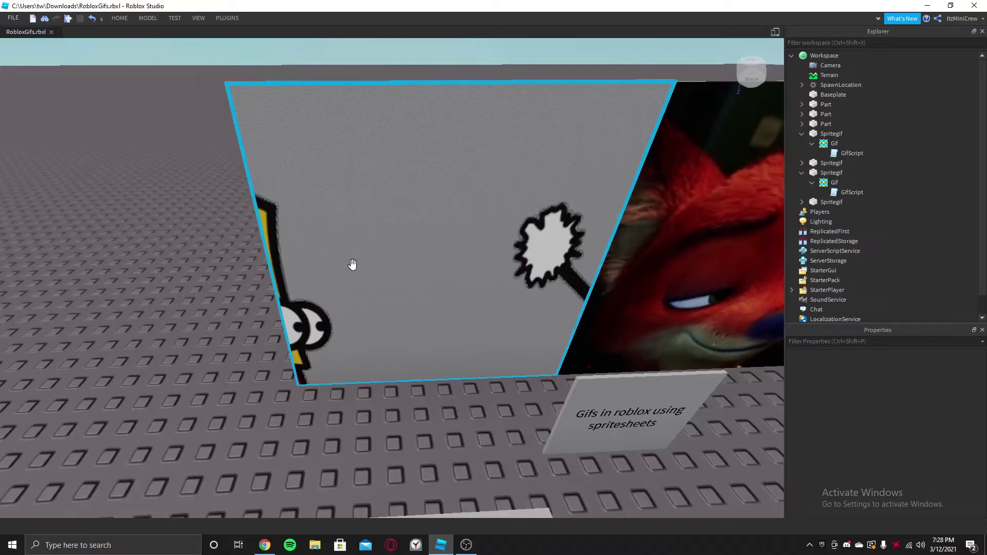
{"action": "right_click_drag", "start_coordinate": [559, 381], "coordinate": [535, 391]}
{"action": "key", "text": "w"}
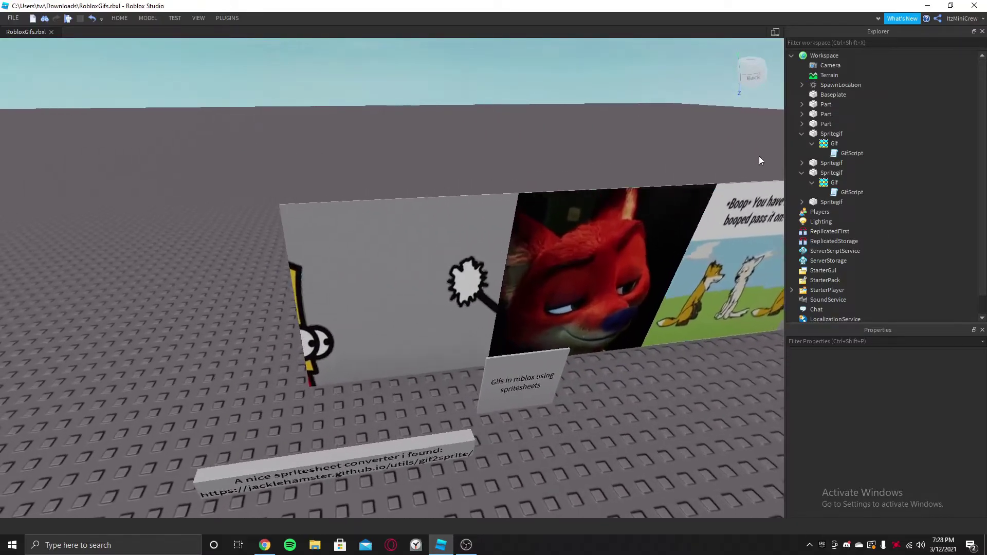
{"action": "right_click_drag", "start_coordinate": [590, 406], "coordinate": [591, 407]}
{"action": "key", "text": "w"}
{"action": "key", "text": "w"}
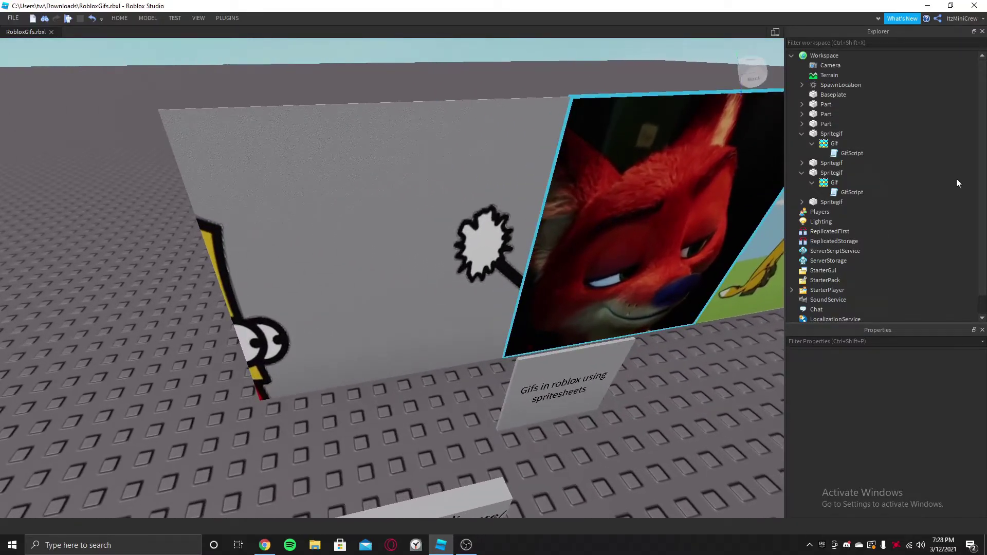
{"action": "right_click_drag", "start_coordinate": [710, 410], "coordinate": [661, 391]}
{"action": "key", "text": "s"}
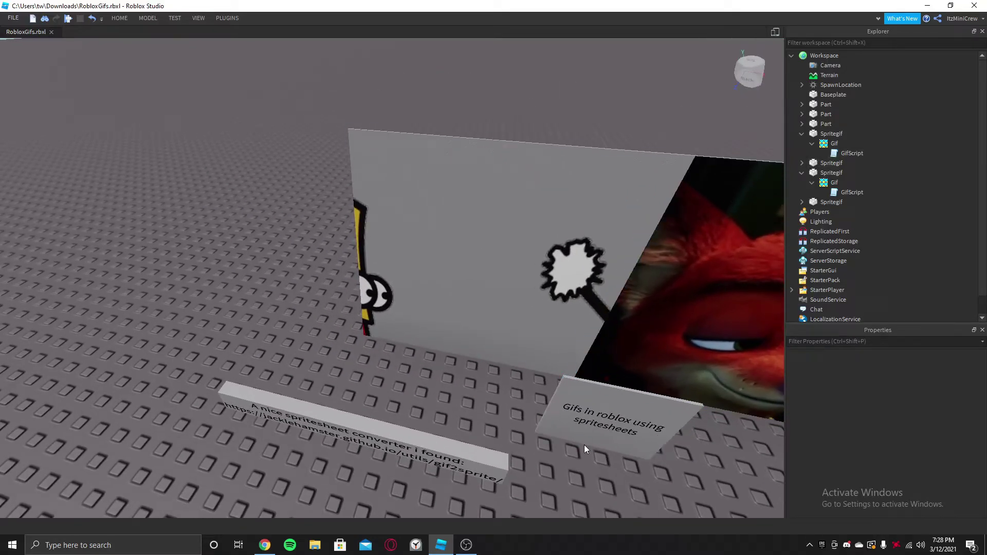
Step: Inspect the banana Spritegif part and the properties of its Gif texture
{"action": "left_click", "coordinate": [825, 146]}
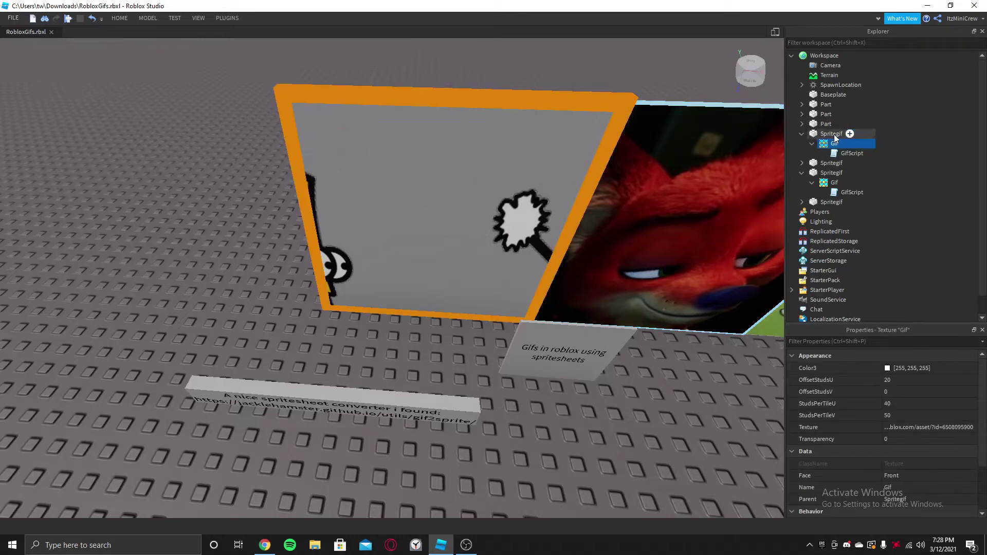
{"action": "left_click", "coordinate": [831, 134]}
{"action": "right_click_drag", "start_coordinate": [590, 303], "coordinate": [588, 303]}
{"action": "left_click", "coordinate": [827, 143]}
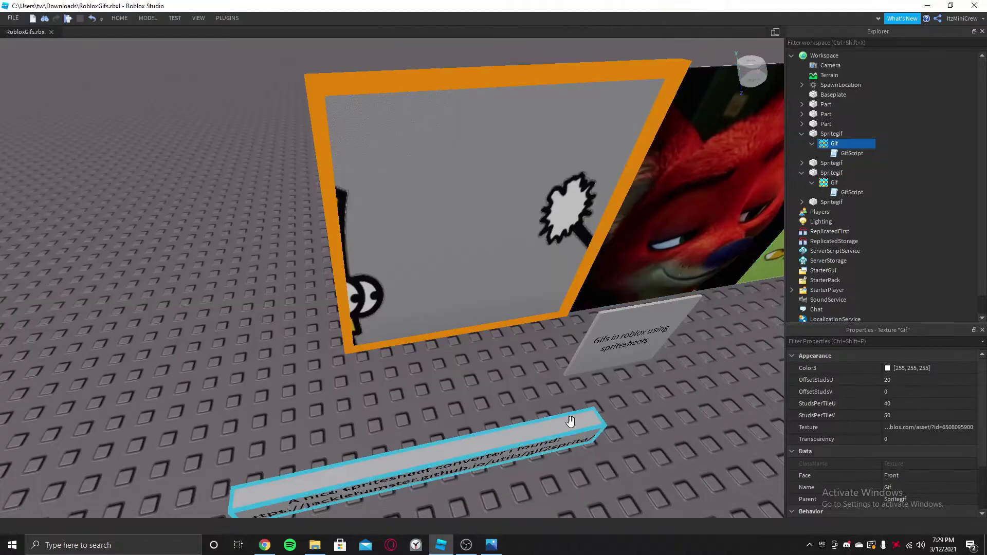
{"action": "right_click_drag", "start_coordinate": [569, 418], "coordinate": [601, 422]}
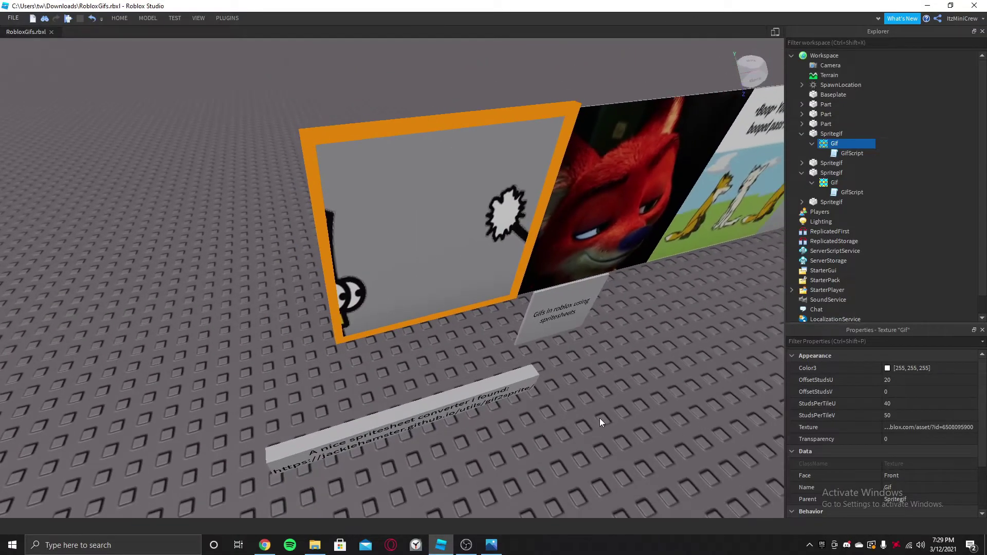
{"action": "left_click", "coordinate": [429, 362]}
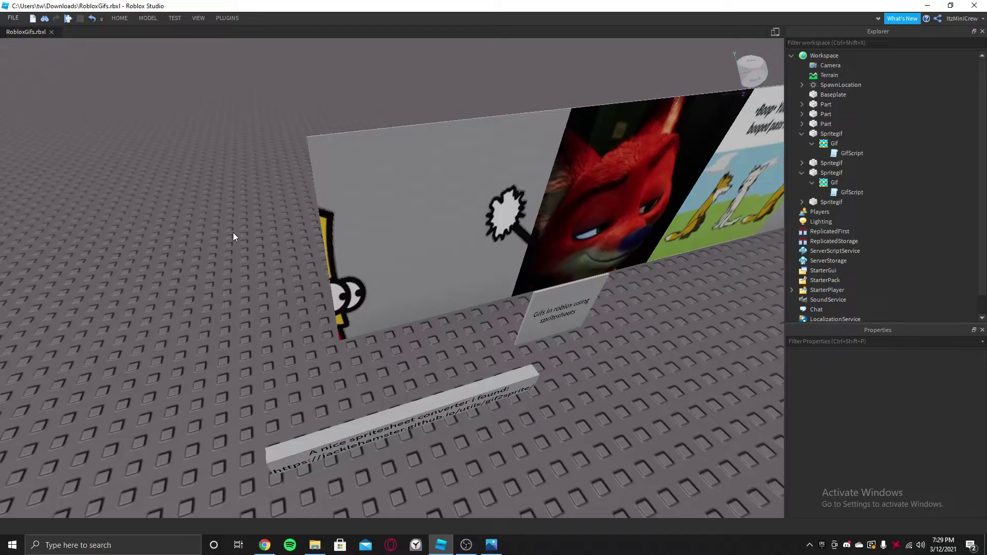
{"action": "right_click_drag", "start_coordinate": [593, 447], "coordinate": [556, 408]}
{"action": "key", "text": "d"}
{"action": "key", "text": "d"}
{"action": "key", "text": "s"}
{"action": "key", "text": "a"}
{"action": "key", "text": "w"}
{"action": "key", "text": "d"}
{"action": "key", "text": "s"}
{"action": "key", "text": "a"}
{"action": "right_click_drag", "start_coordinate": [421, 412], "coordinate": [422, 412]}
{"action": "key", "text": "w"}
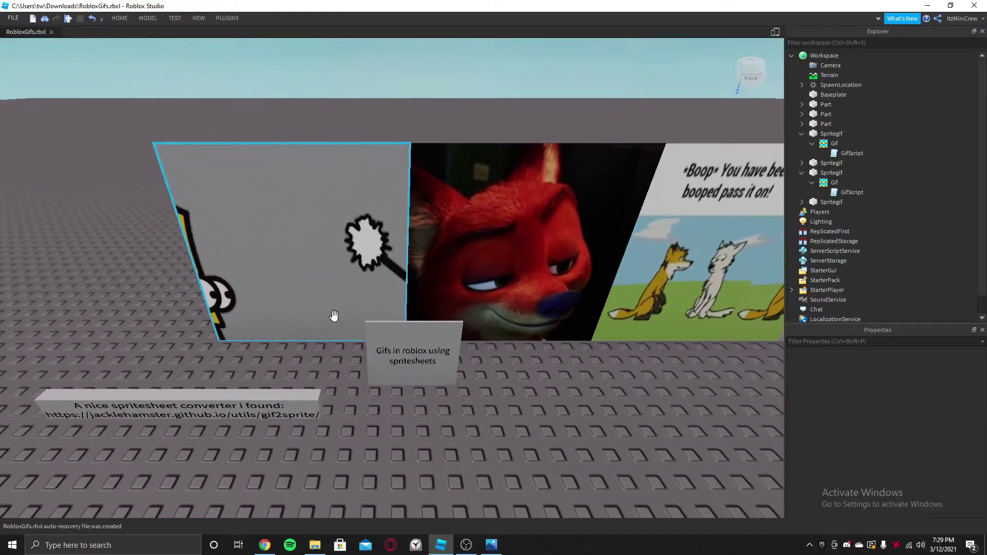
Step: Delete the banana Spritegif panel from the end of the wall
{"action": "left_click", "coordinate": [429, 432]}
{"action": "right_click_drag", "start_coordinate": [428, 433], "coordinate": [428, 432]}
{"action": "key", "text": "w"}
{"action": "left_click", "coordinate": [470, 341]}
{"action": "key", "text": "Delete"}
Step: Duplicate one of the remaining gif panels and move the copy along the wall
{"action": "right_click_drag", "start_coordinate": [572, 476], "coordinate": [523, 258]}
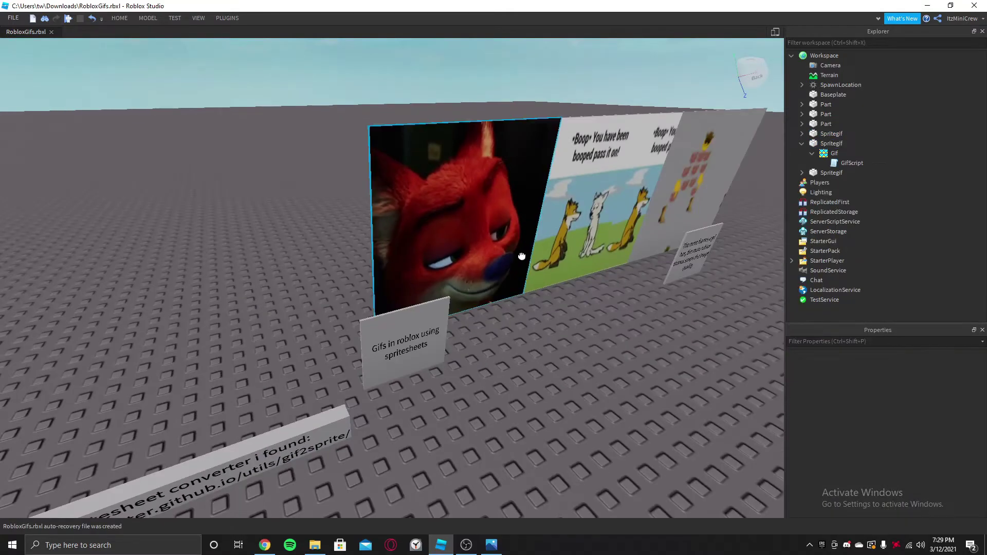
{"action": "left_click", "coordinate": [575, 241]}
{"action": "key", "text": "ctrl+d"}
{"action": "left_click_drag", "start_coordinate": [571, 213], "coordinate": [405, 252]}
{"action": "right_click_drag", "start_coordinate": [404, 253], "coordinate": [404, 253]}
{"action": "left_click_drag", "start_coordinate": [405, 253], "coordinate": [405, 253]}
{"action": "right_click_drag", "start_coordinate": [405, 252], "coordinate": [405, 252]}
{"action": "left_click_drag", "start_coordinate": [405, 252], "coordinate": [405, 254]}
{"action": "right_click_drag", "start_coordinate": [405, 252], "coordinate": [405, 253]}
{"action": "key", "text": "w"}
{"action": "left_click_drag", "start_coordinate": [405, 253], "coordinate": [403, 252]}
{"action": "right_click_drag", "start_coordinate": [406, 254], "coordinate": [404, 251]}
{"action": "left_click_drag", "start_coordinate": [403, 252], "coordinate": [403, 252]}
{"action": "left_click", "coordinate": [425, 345]}
{"action": "right_click_drag", "start_coordinate": [421, 345], "coordinate": [419, 345]}
{"action": "key", "text": "w"}
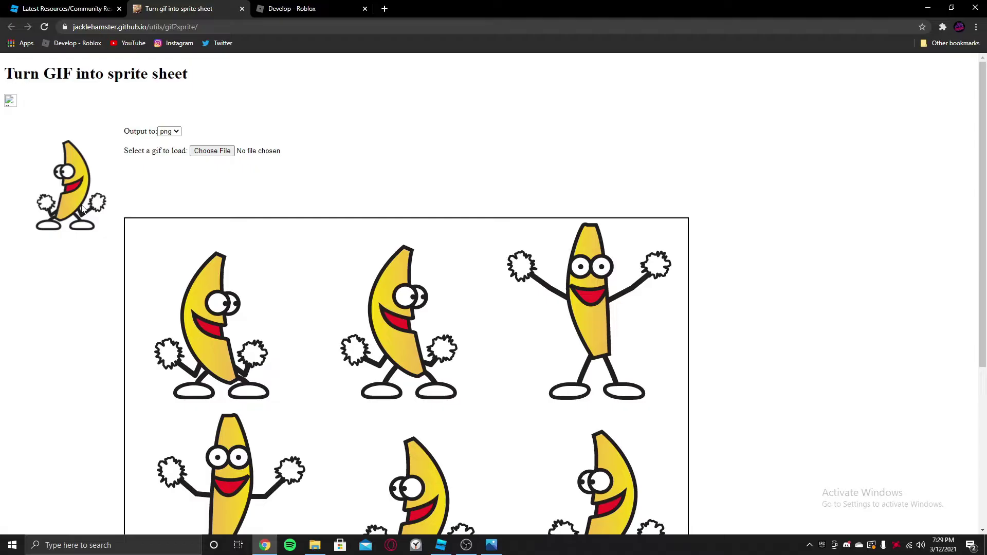
Step: In Chrome, search Google for "man running gif" in a new tab and open the pixelated running man image
{"action": "scroll", "coordinate": [202, 339], "scroll_direction": "down", "scroll_amount": 3}
{"action": "scroll", "coordinate": [202, 339], "scroll_direction": "up", "scroll_amount": 3}
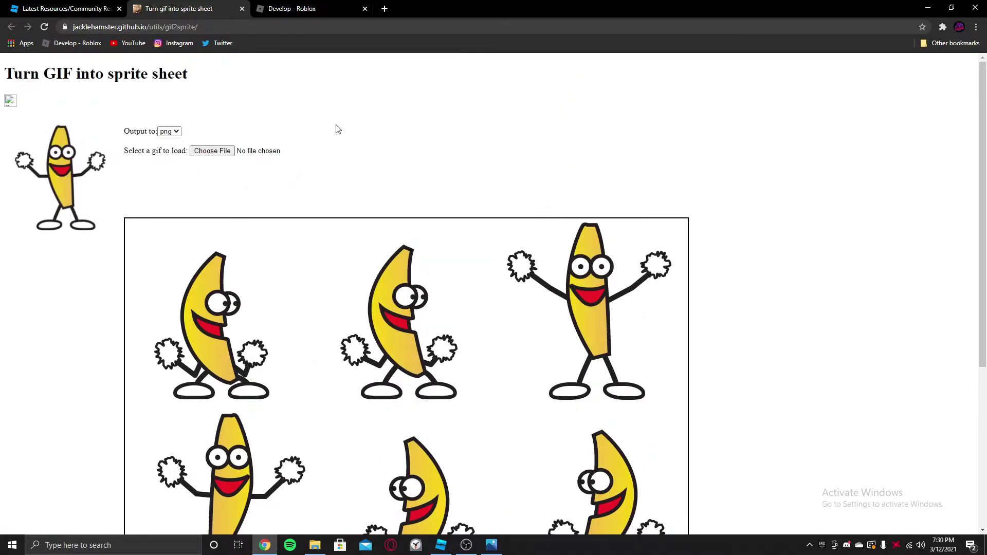
{"action": "left_click", "coordinate": [384, 9]}
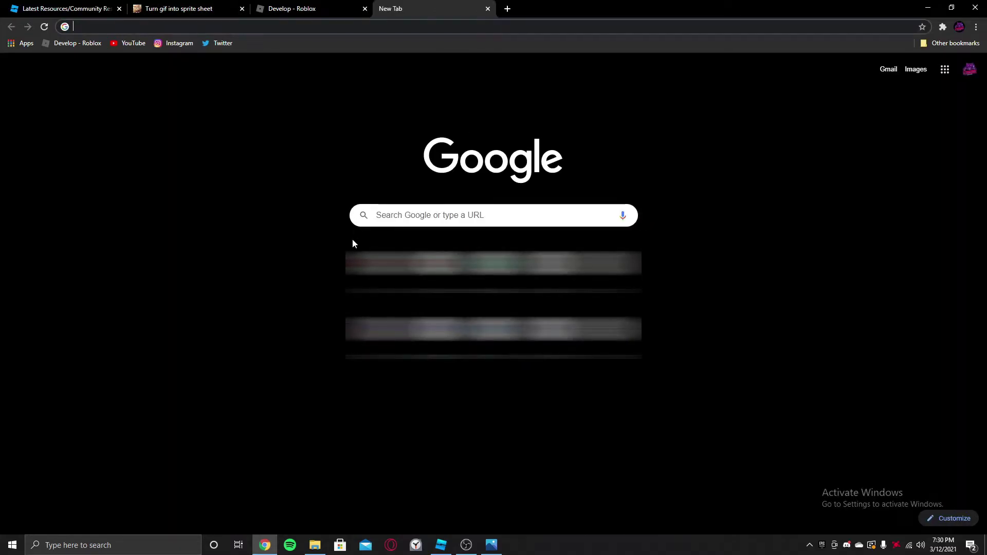
{"action": "type", "text": "man runnin"}
{"action": "type", "text": "n"}
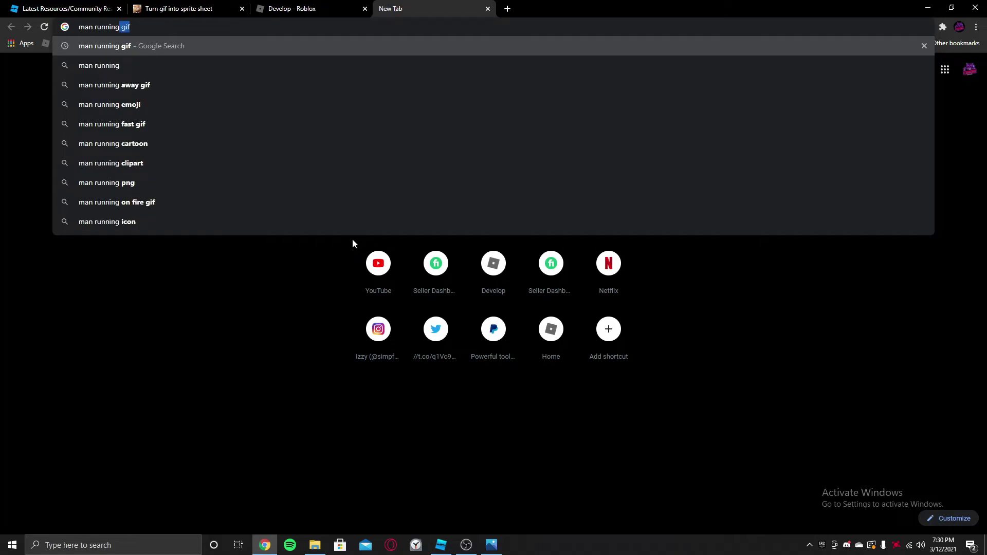
{"action": "key", "text": "Return"}
{"action": "left_click", "coordinate": [116, 221]}
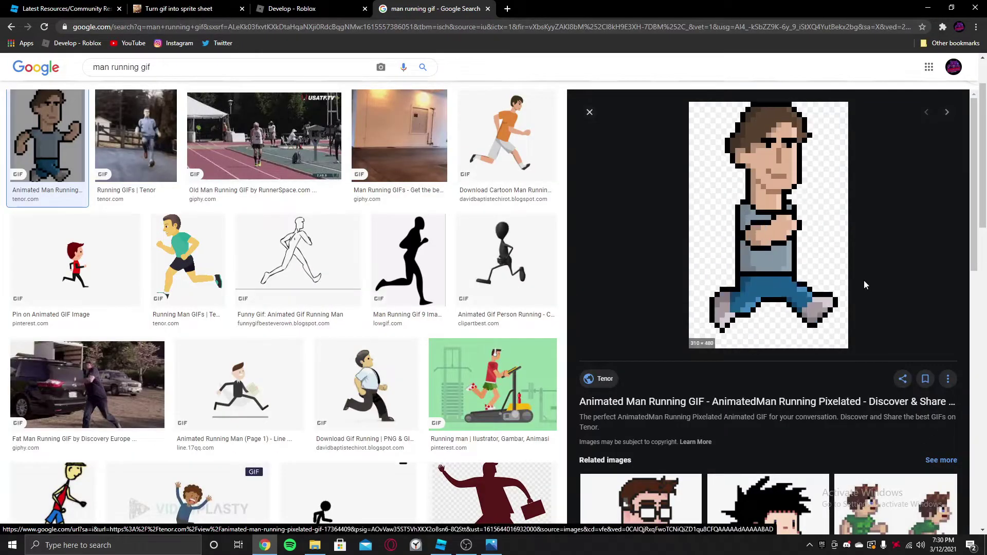
Step: Save the pixelated running man image as a GIF named manrunninggif
{"action": "right_click", "coordinate": [794, 262]}
{"action": "left_click", "coordinate": [825, 367]}
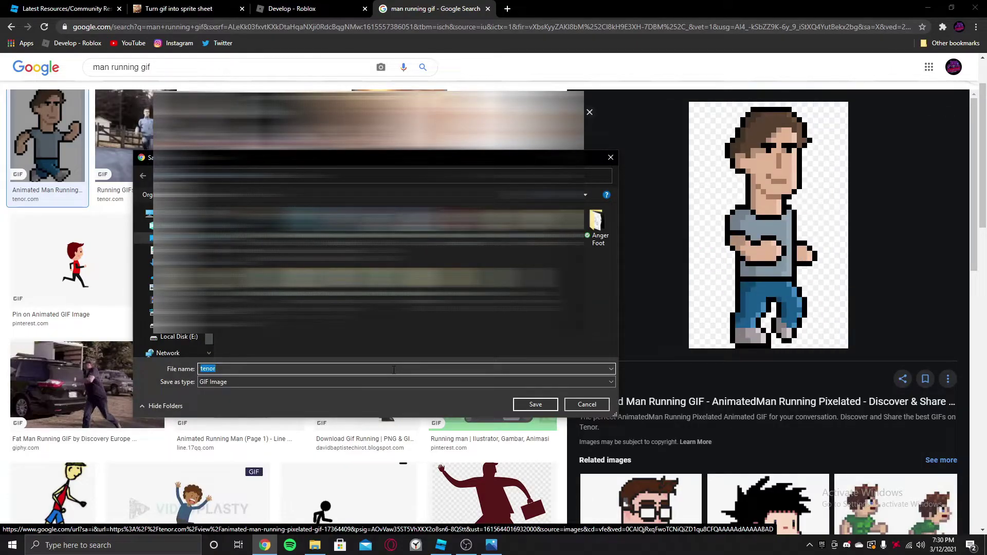
{"action": "type", "text": "manrunningfif"}
{"action": "key", "text": "Return"}
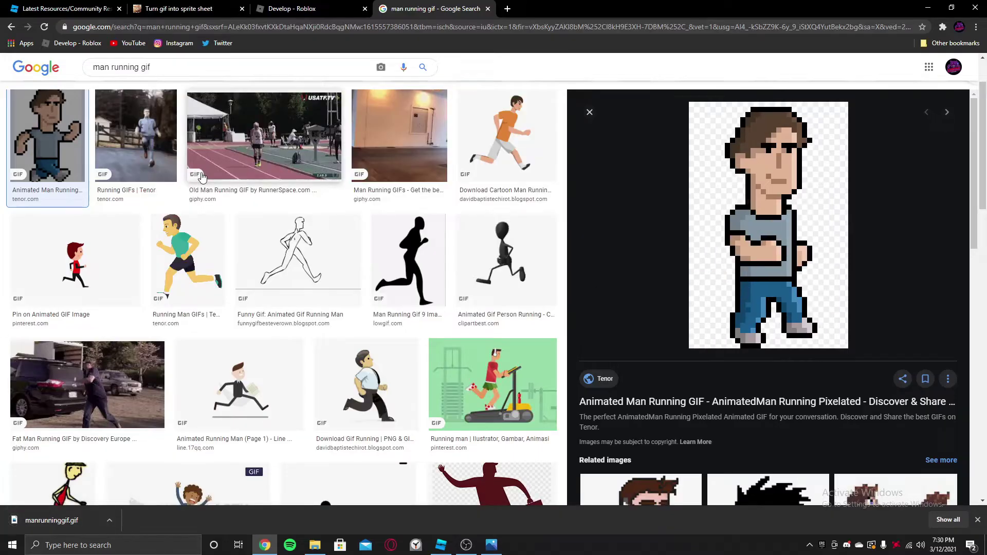
Step: Load manrunninggif from the Desktop into the GIF-to-sprite-sheet converter page
{"action": "left_click", "coordinate": [202, 11]}
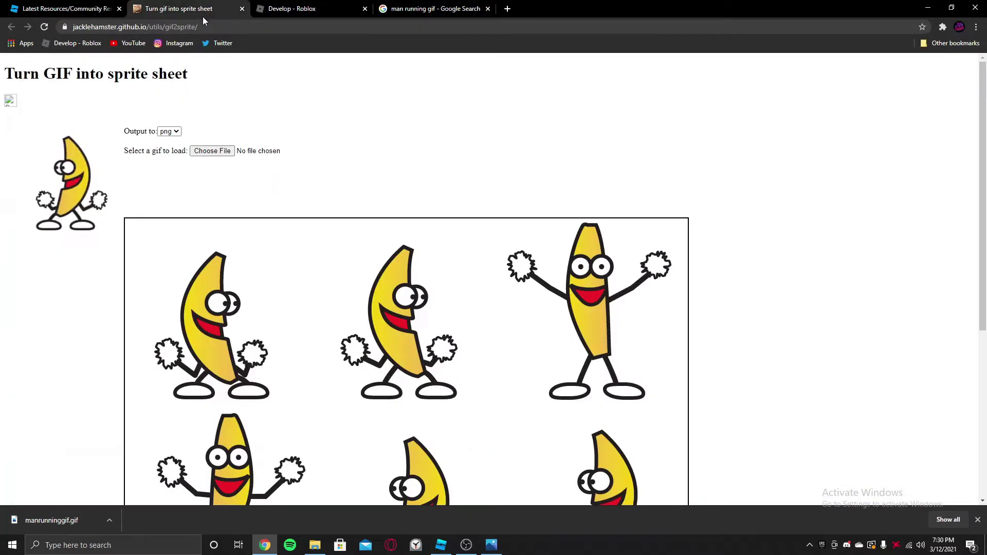
{"action": "left_click", "coordinate": [212, 151]}
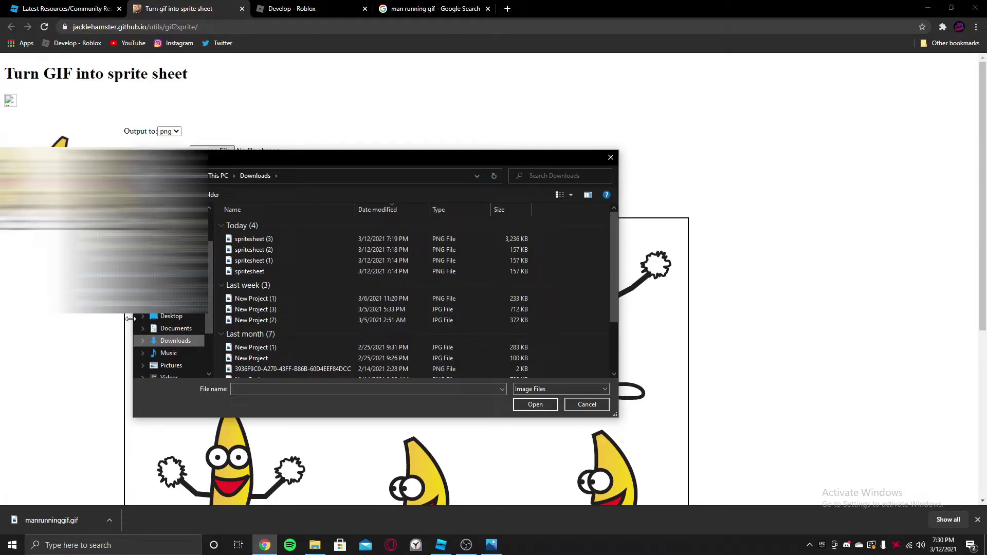
{"action": "left_click", "coordinate": [170, 316]}
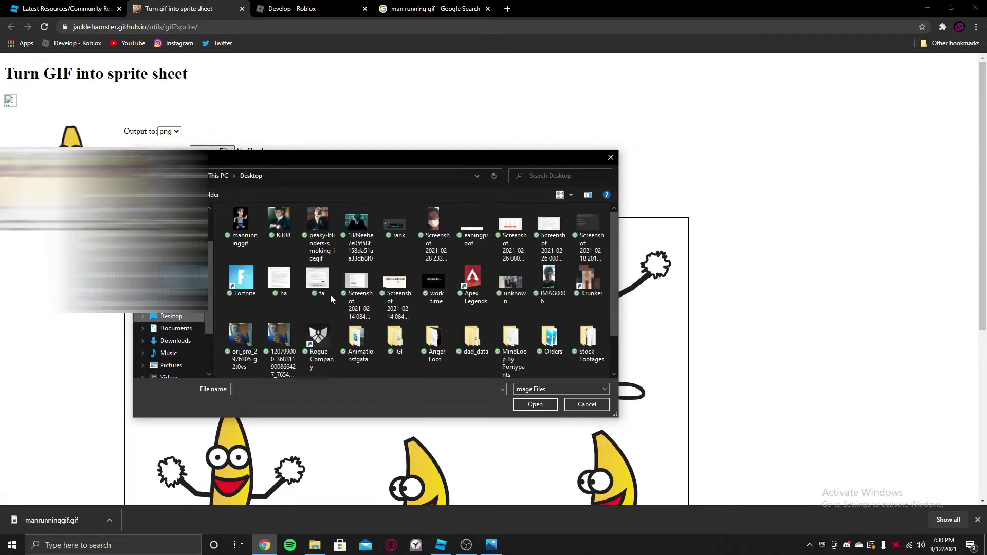
{"action": "double_click", "coordinate": [243, 229]}
Step: Review the generated running man sprite sheet and download it as spritesheet (4).png
{"action": "scroll", "coordinate": [242, 239], "scroll_direction": "down", "scroll_amount": 3}
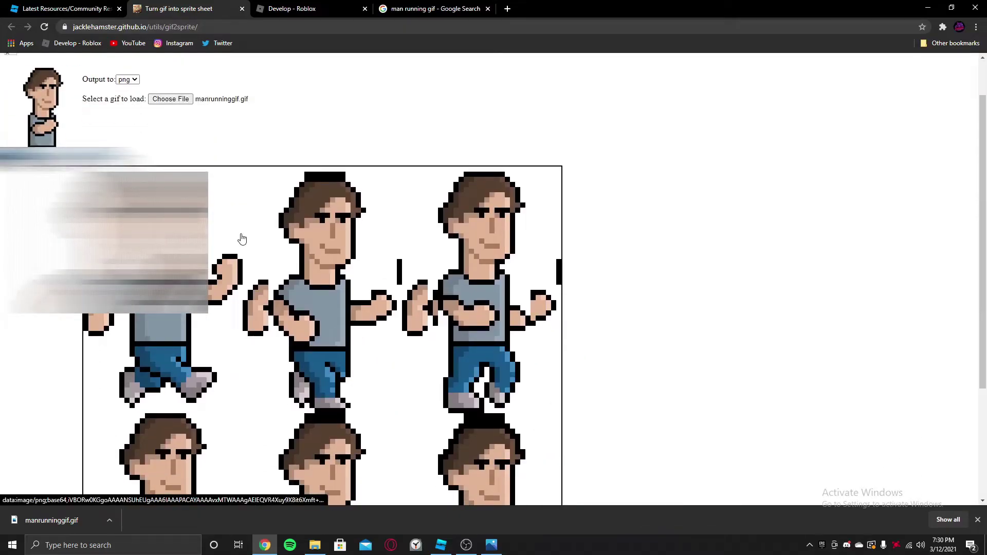
{"action": "scroll", "coordinate": [238, 247], "scroll_direction": "up", "scroll_amount": 3}
{"action": "scroll", "coordinate": [104, 258], "scroll_direction": "down", "scroll_amount": 3}
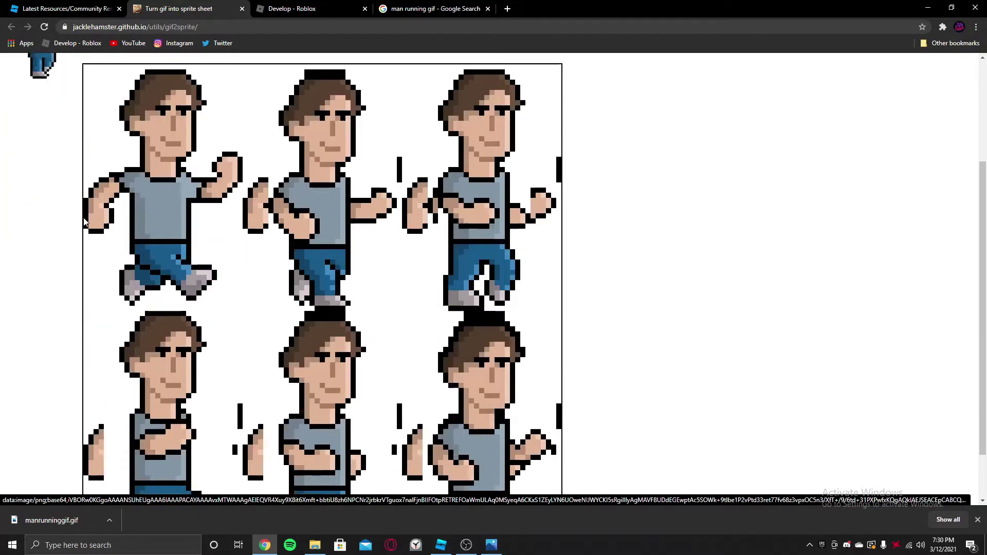
{"action": "scroll", "coordinate": [260, 116], "scroll_direction": "up", "scroll_amount": 2}
{"action": "scroll", "coordinate": [260, 249], "scroll_direction": "down", "scroll_amount": 3}
{"action": "scroll", "coordinate": [335, 353], "scroll_direction": "up", "scroll_amount": 4}
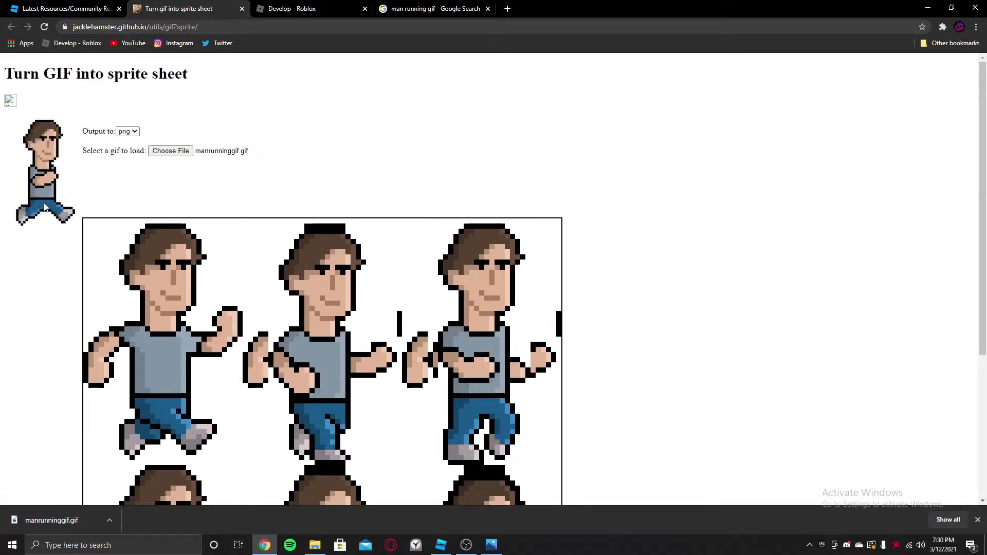
{"action": "scroll", "coordinate": [319, 275], "scroll_direction": "down", "scroll_amount": 4}
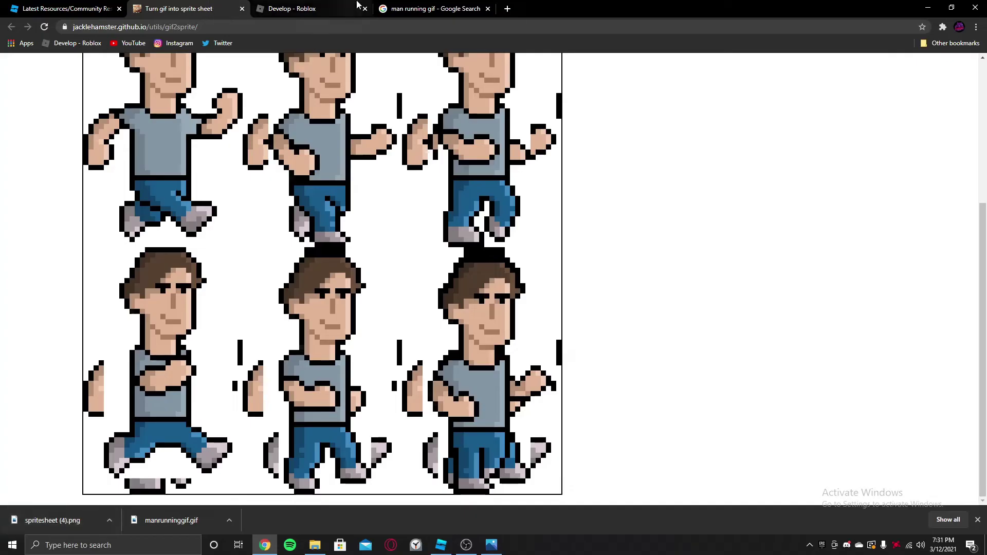
Step: On the Roblox Develop page, upload spritesheet (4).png as a decal named manrunningspritesheet
{"action": "left_click", "coordinate": [307, 7]}
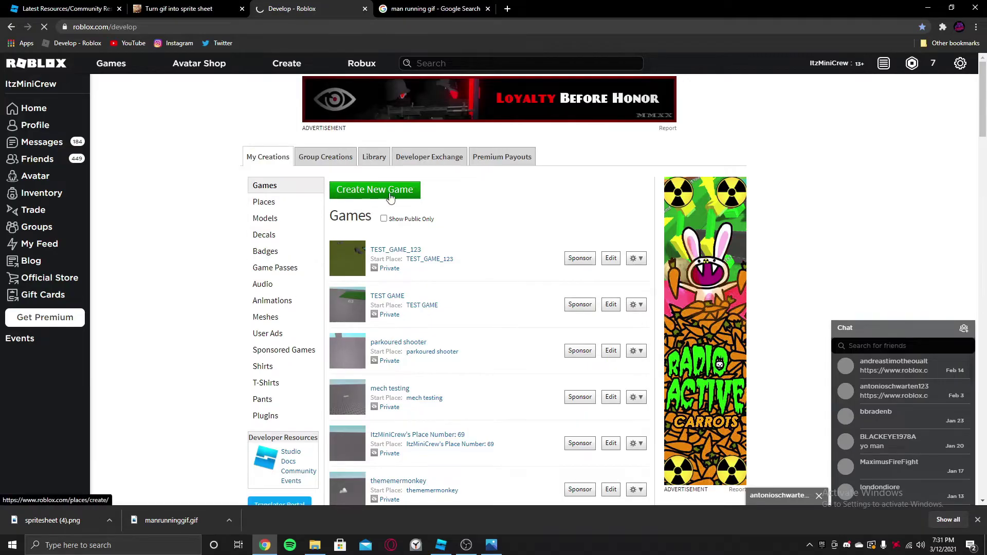
{"action": "left_click", "coordinate": [427, 215]}
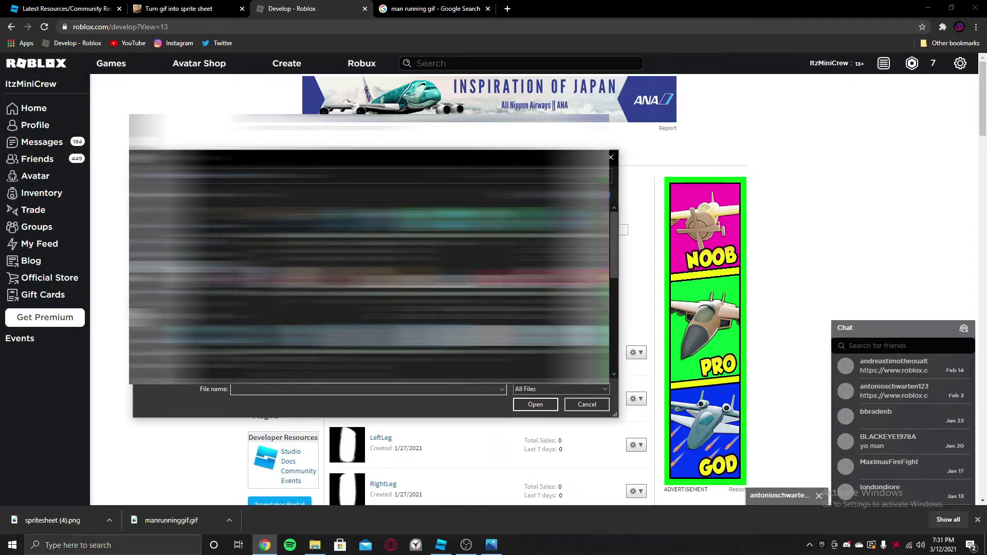
{"action": "left_click", "coordinate": [165, 231]}
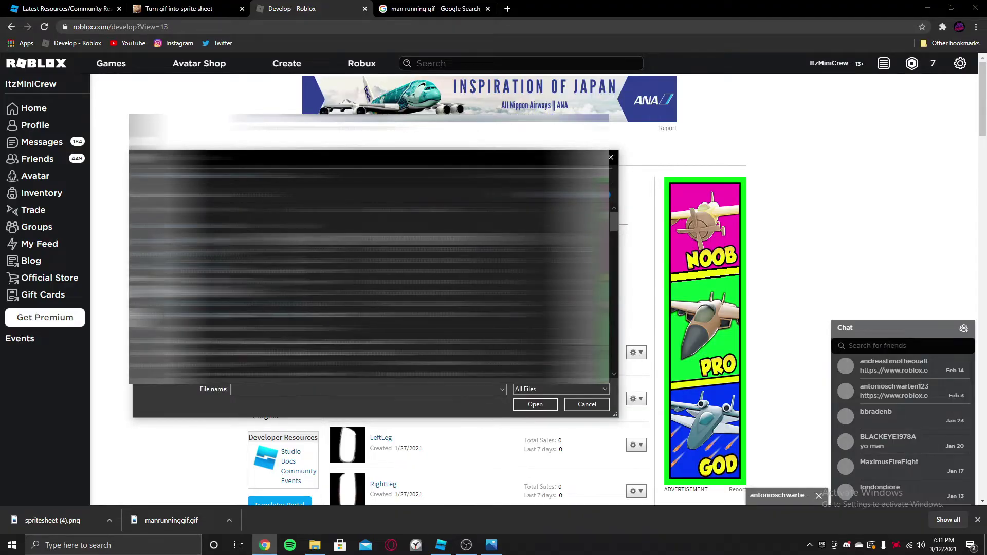
{"action": "double_click", "coordinate": [329, 239]}
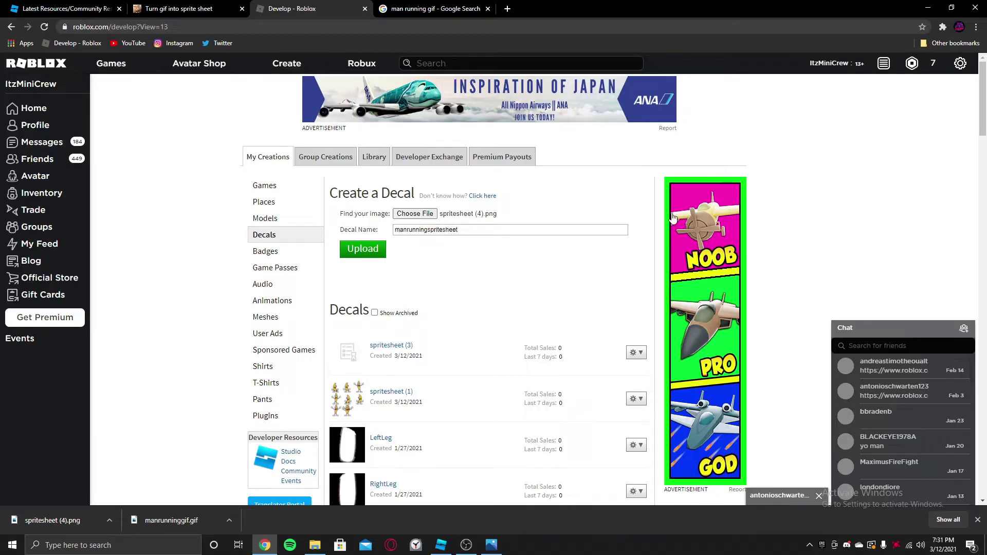
{"action": "left_click", "coordinate": [379, 252]}
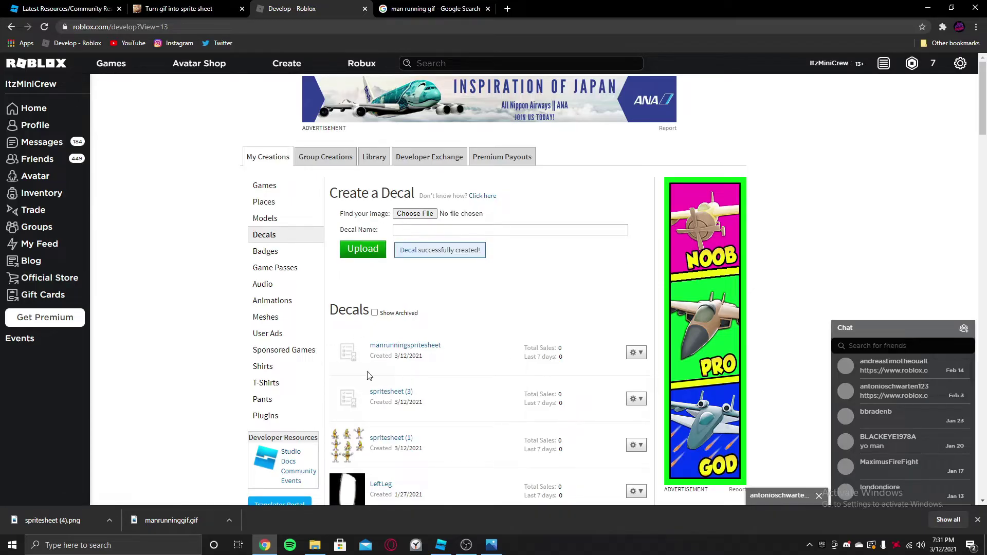
Step: Open the manrunningspritesheet decal page and copy the asset ID from its URL
{"action": "left_click", "coordinate": [383, 347]}
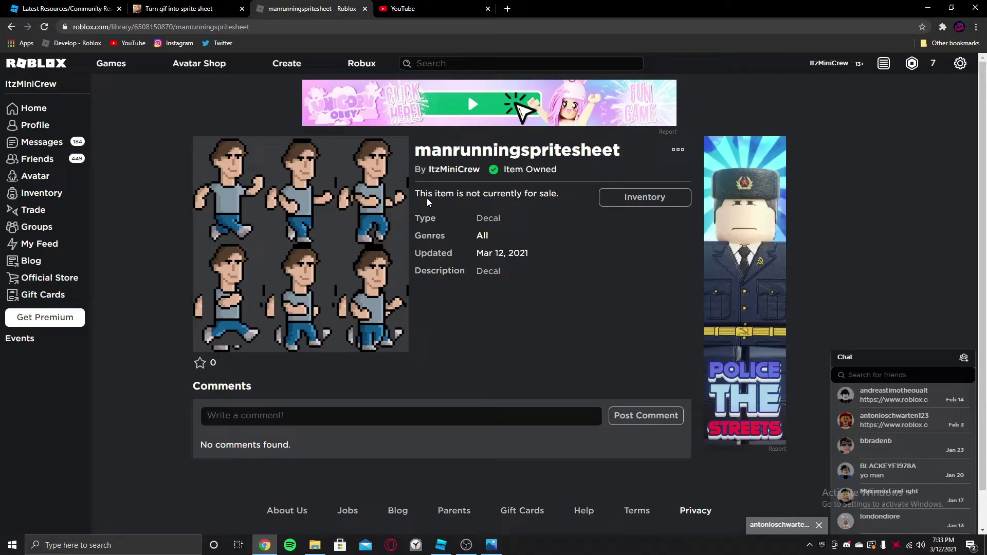
{"action": "left_click", "coordinate": [164, 26]}
{"action": "double_click", "coordinate": [189, 28]}
{"action": "right_click", "coordinate": [190, 32]}
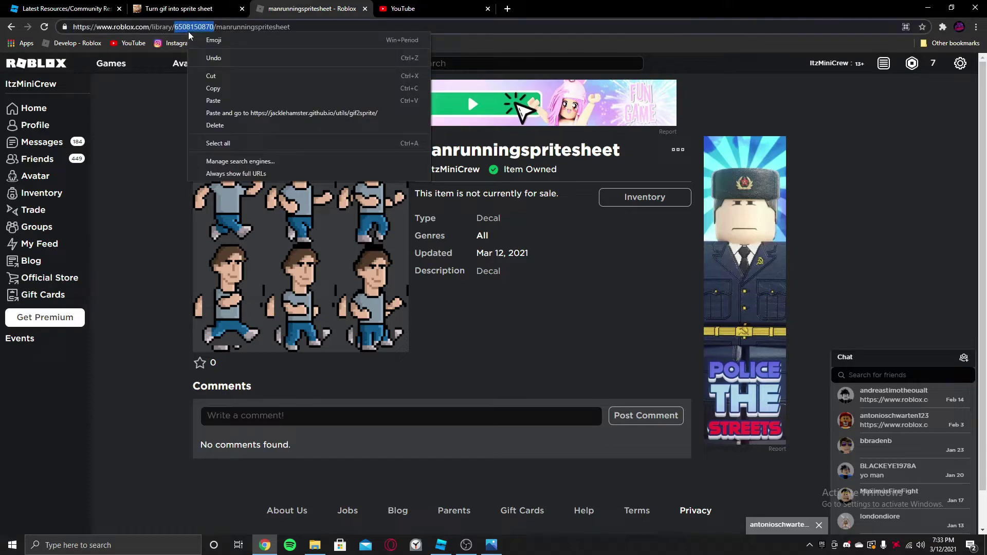
{"action": "left_click", "coordinate": [199, 88]}
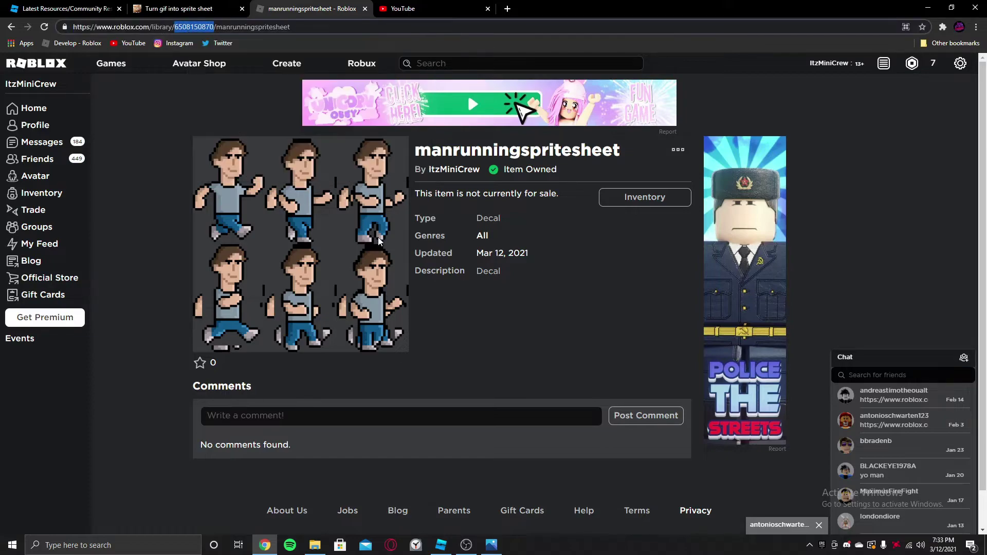
{"action": "right_click", "coordinate": [200, 28]}
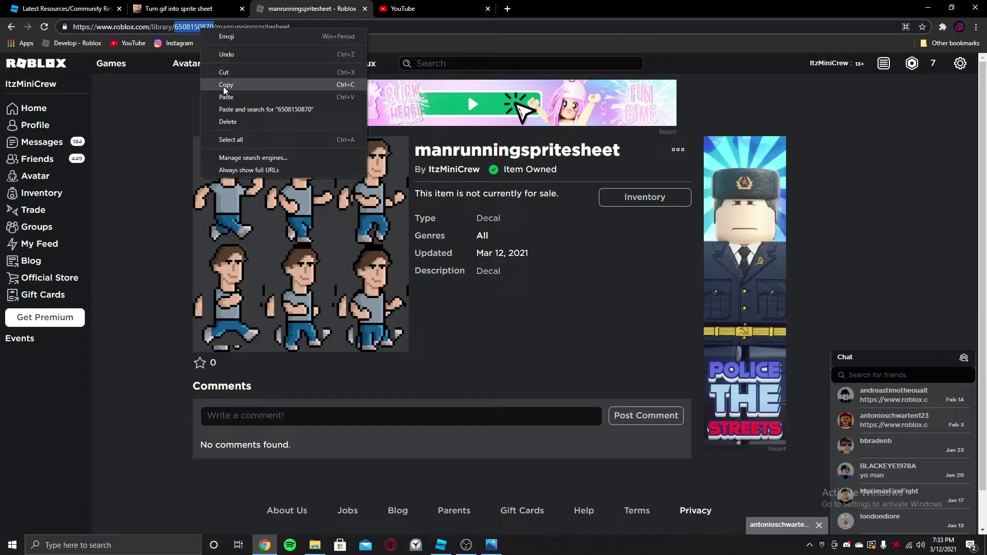
{"action": "left_click", "coordinate": [212, 87]}
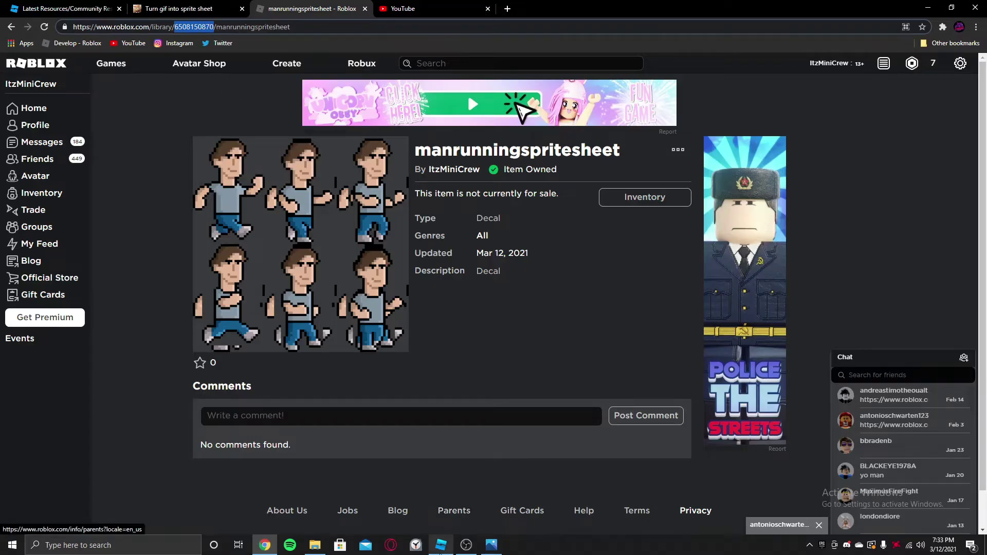
{"action": "left_click", "coordinate": [438, 547]}
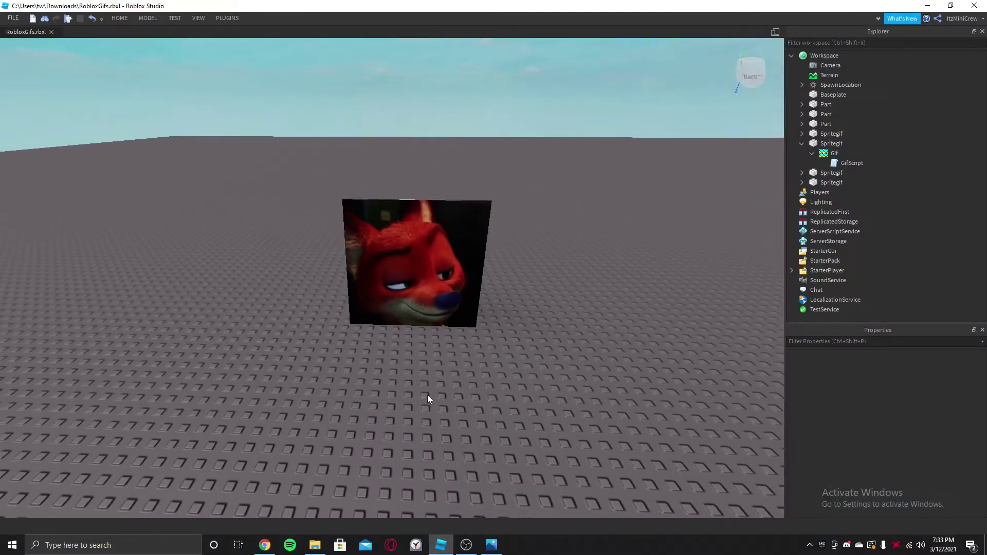
{"action": "key", "text": "w"}
{"action": "left_click", "coordinate": [428, 252]}
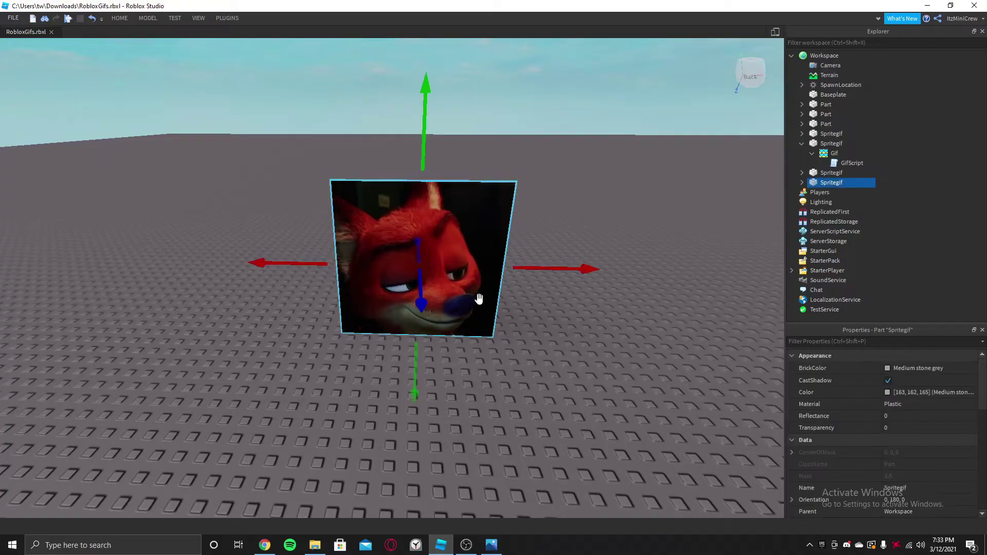
{"action": "right_click_drag", "start_coordinate": [664, 388], "coordinate": [655, 387]}
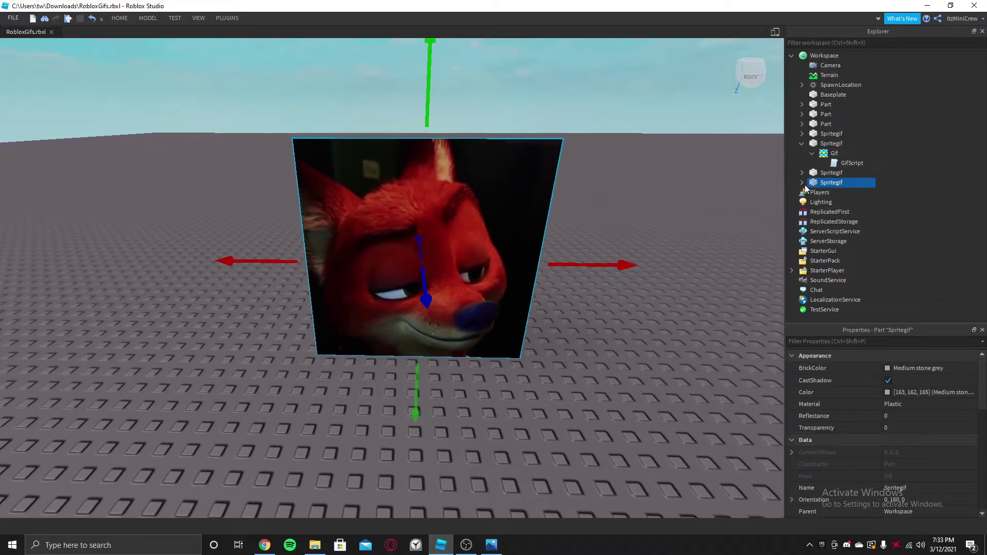
{"action": "left_click", "coordinate": [802, 183]}
{"action": "left_click", "coordinate": [826, 192]}
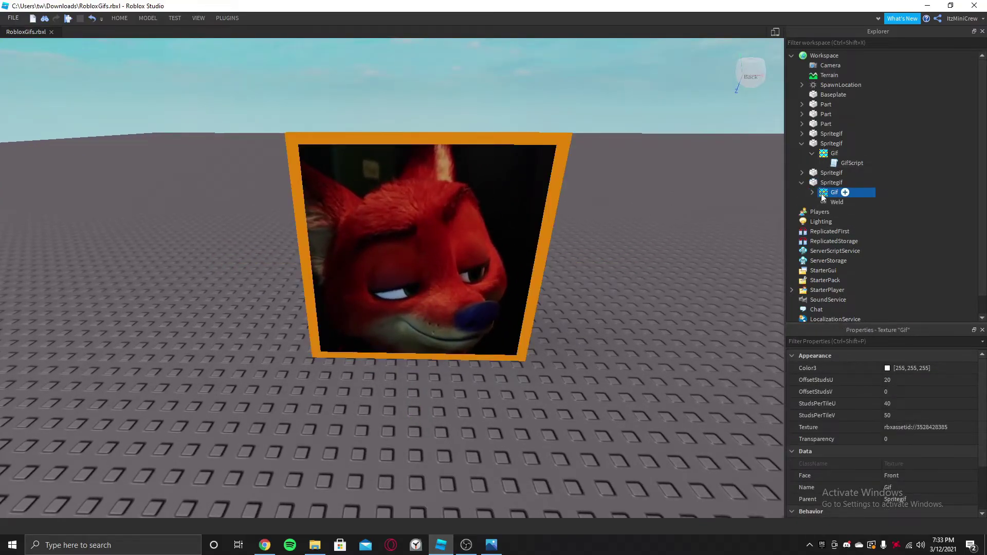
{"action": "scroll", "coordinate": [898, 399], "scroll_direction": "down", "scroll_amount": 1}
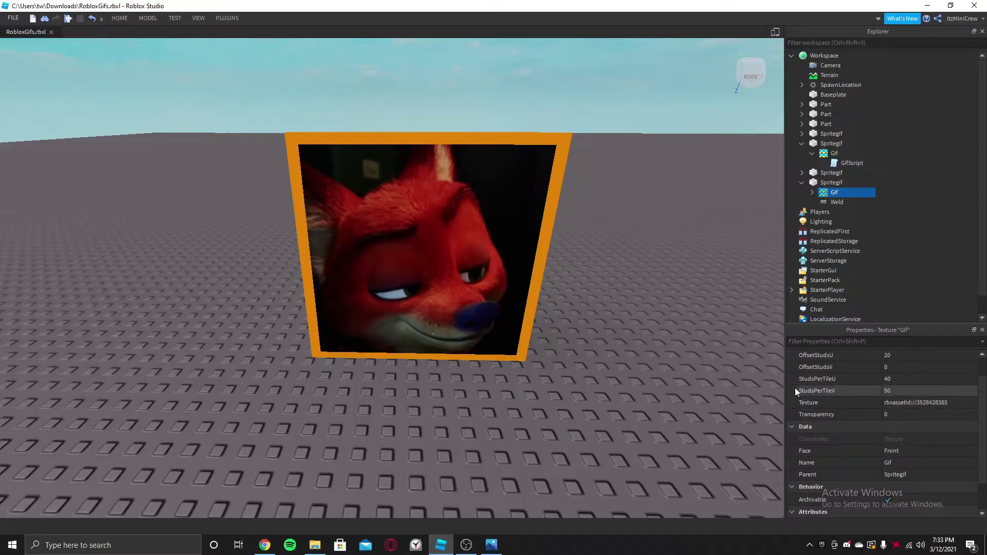
{"action": "left_click", "coordinate": [939, 403]}
{"action": "key", "text": "ctrl+v"}
{"action": "key", "text": "Return"}
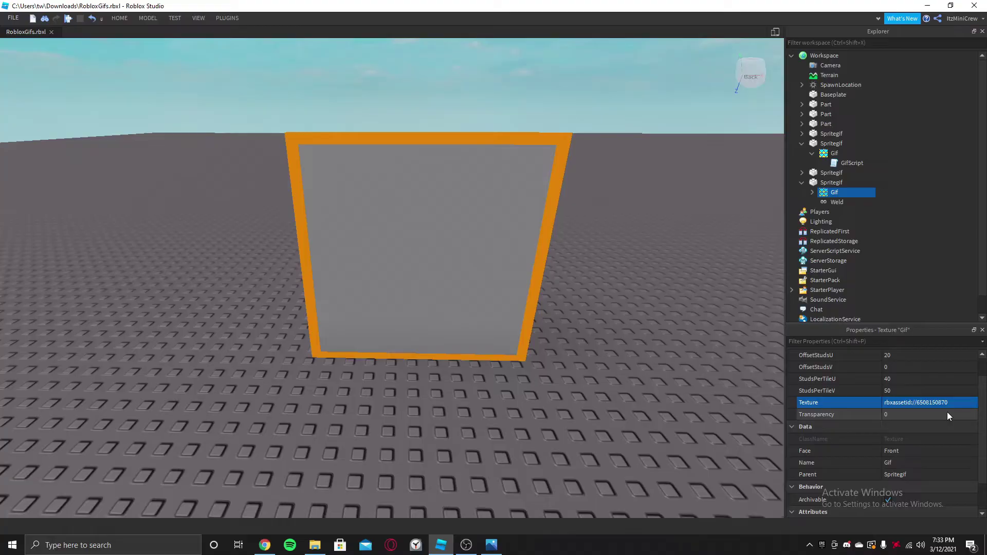
Step: Inspect the retextured panel from several angles to see how the running man sprite sheet is mapped
{"action": "left_click", "coordinate": [565, 444]}
{"action": "key", "text": "s"}
{"action": "right_click_drag", "start_coordinate": [597, 450], "coordinate": [597, 450]}
{"action": "key", "text": "w"}
{"action": "key", "text": "a"}
{"action": "key", "text": "d"}
{"action": "key", "text": "s"}
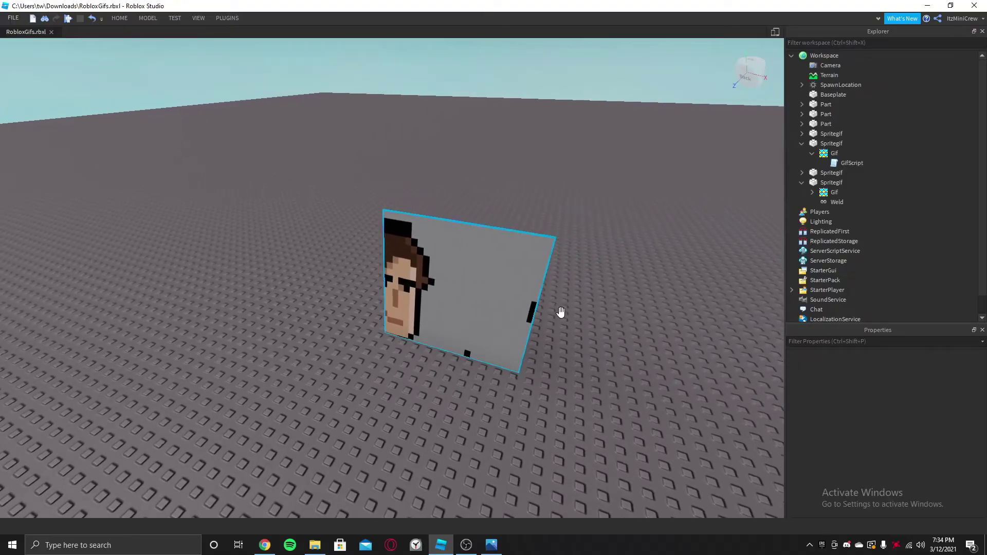
{"action": "key", "text": "a"}
{"action": "key", "text": "w"}
{"action": "right_click_drag", "start_coordinate": [583, 366], "coordinate": [583, 366]}
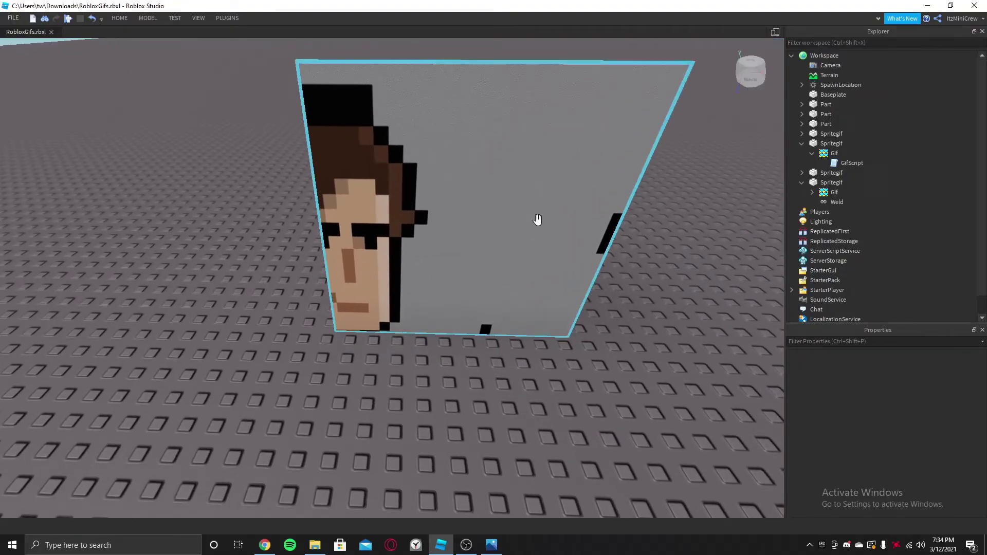
Step: Open the GifScript inside the running man panel's Gif texture and review its frame, row, column and fps settings
{"action": "left_click", "coordinate": [503, 271]}
{"action": "right_click_drag", "start_coordinate": [453, 419], "coordinate": [461, 390]}
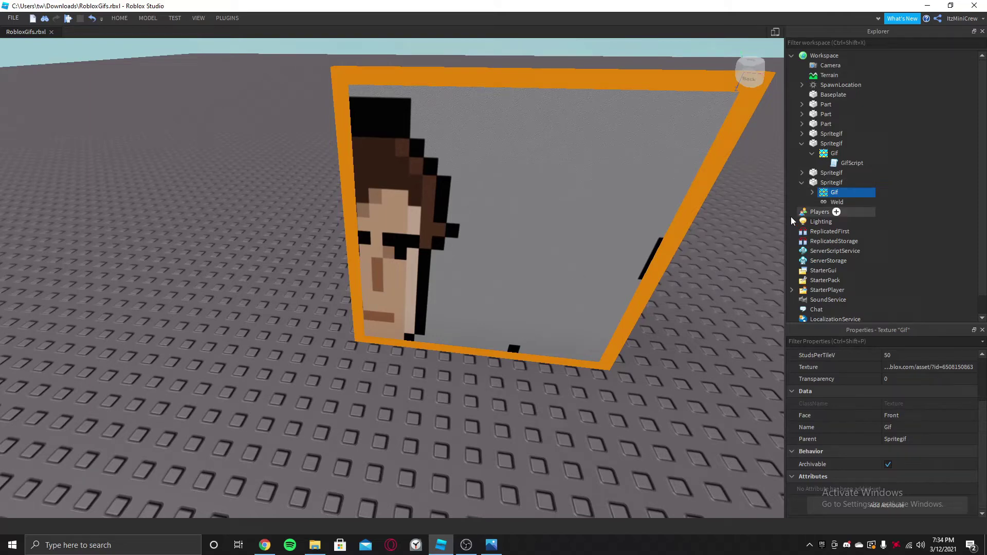
{"action": "left_click", "coordinate": [812, 192]}
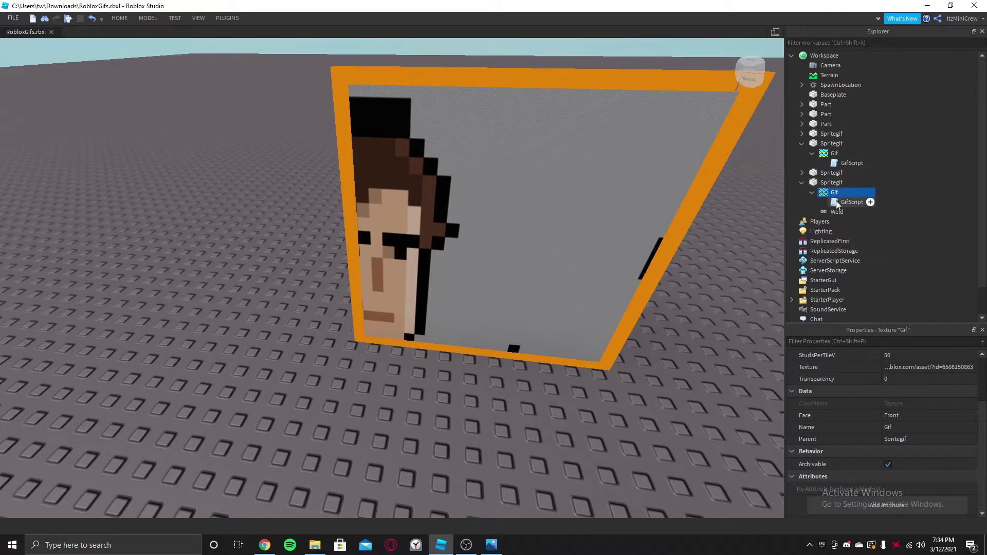
{"action": "double_click", "coordinate": [836, 202]}
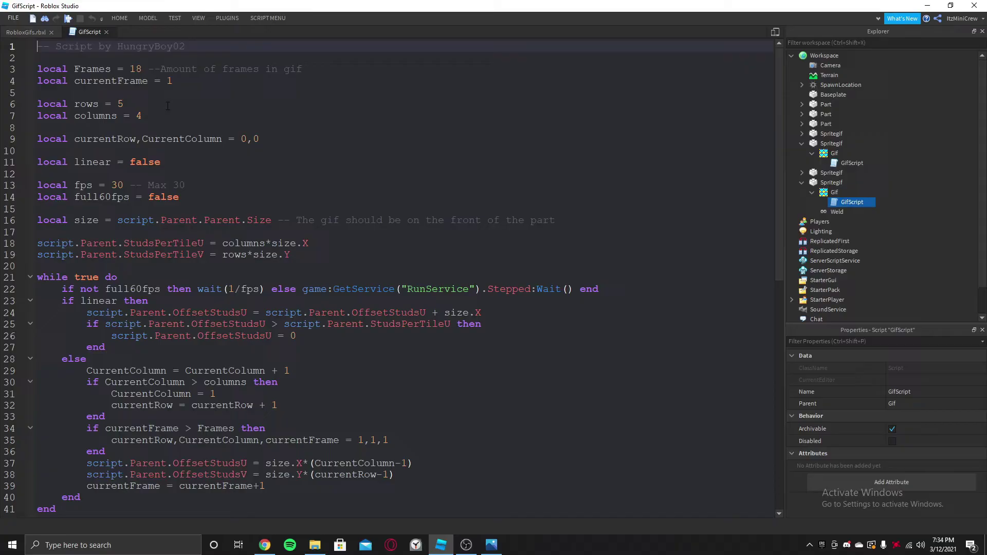
{"action": "left_click_drag", "start_coordinate": [33, 65], "coordinate": [268, 194]}
{"action": "left_click", "coordinate": [247, 193]}
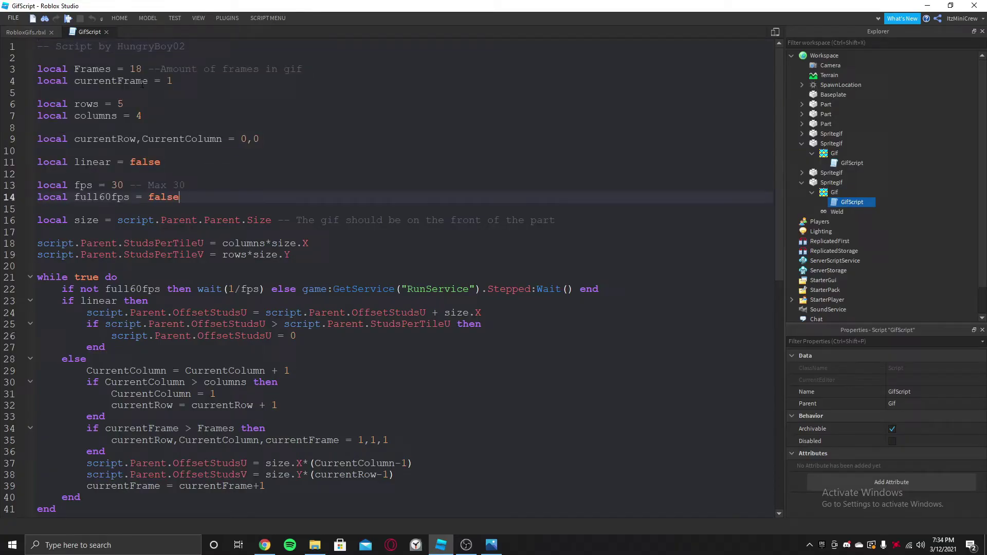
Step: Count the sprite sheet's frames on the decal page in Chrome and set Frames to 6 in GifScript
{"action": "double_click", "coordinate": [134, 70]}
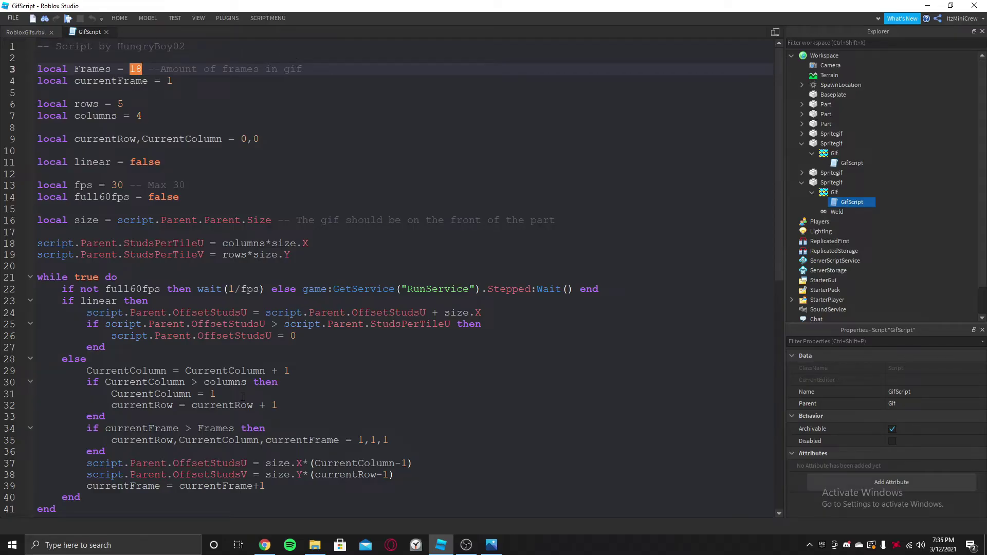
{"action": "left_click", "coordinate": [264, 544]}
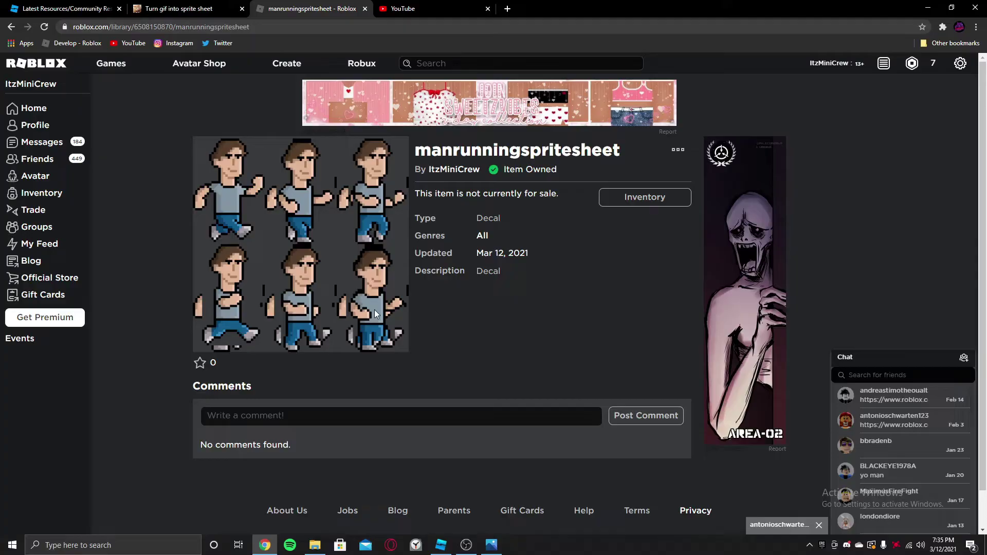
{"action": "key", "text": "alt+Tab"}
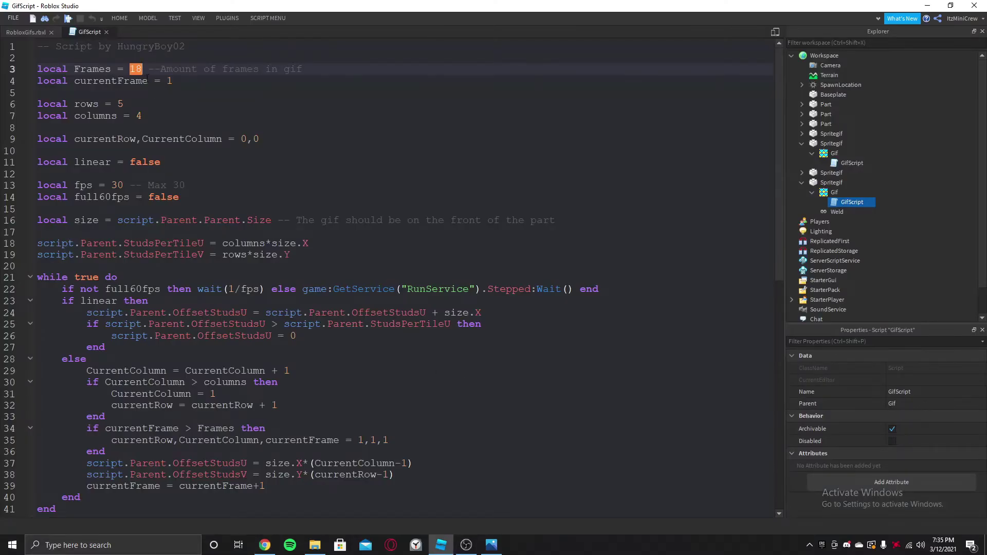
{"action": "type", "text": "6"}
Step: Set currentFrame to 6 in GifScript and compare the script settings with the sprite sheet layout in Chrome
{"action": "double_click", "coordinate": [170, 81]}
{"action": "left_click", "coordinate": [180, 94]}
{"action": "double_click", "coordinate": [170, 81]}
{"action": "key", "text": "alt+Tab"}
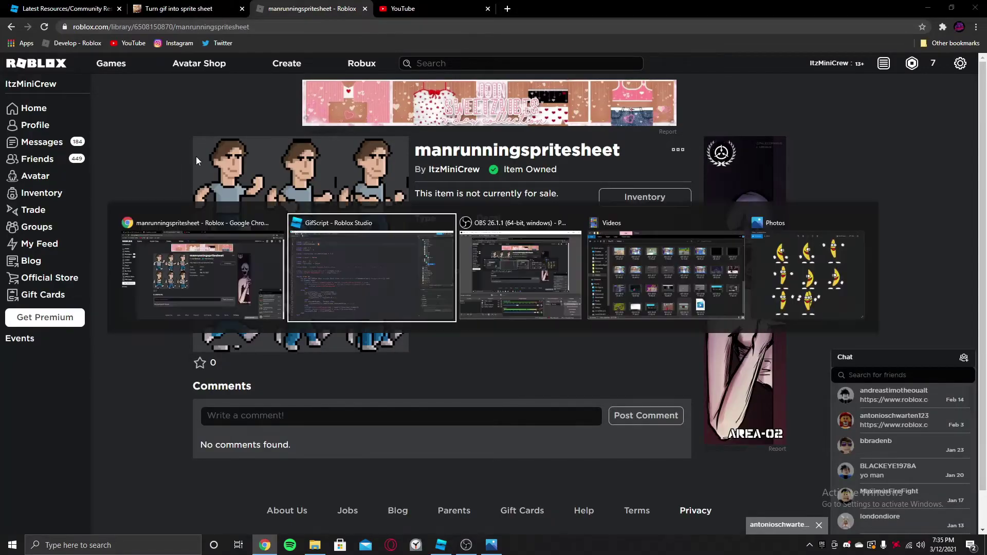
{"action": "key", "text": "alt+Tab"}
{"action": "key", "text": "alt+Tab"}
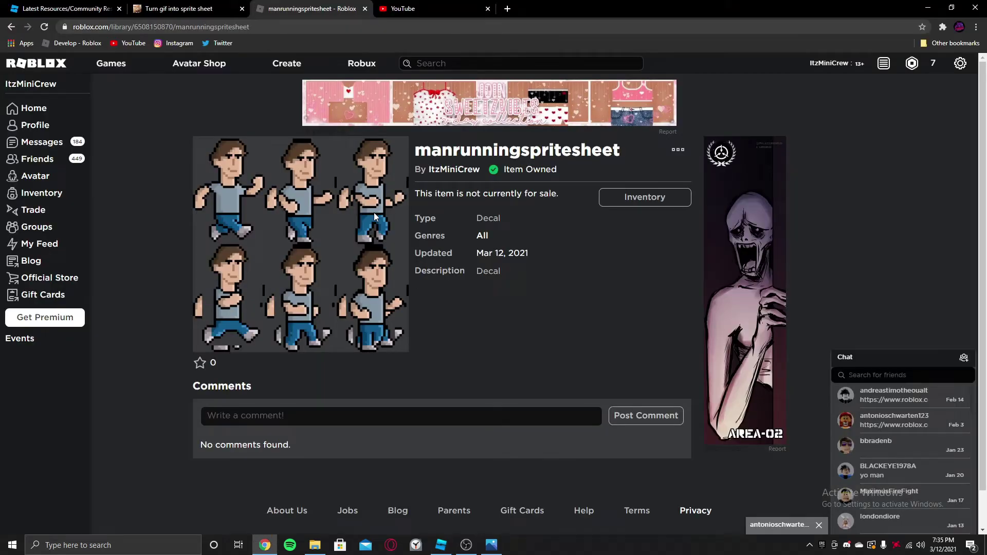
{"action": "key", "text": "alt+Tab"}
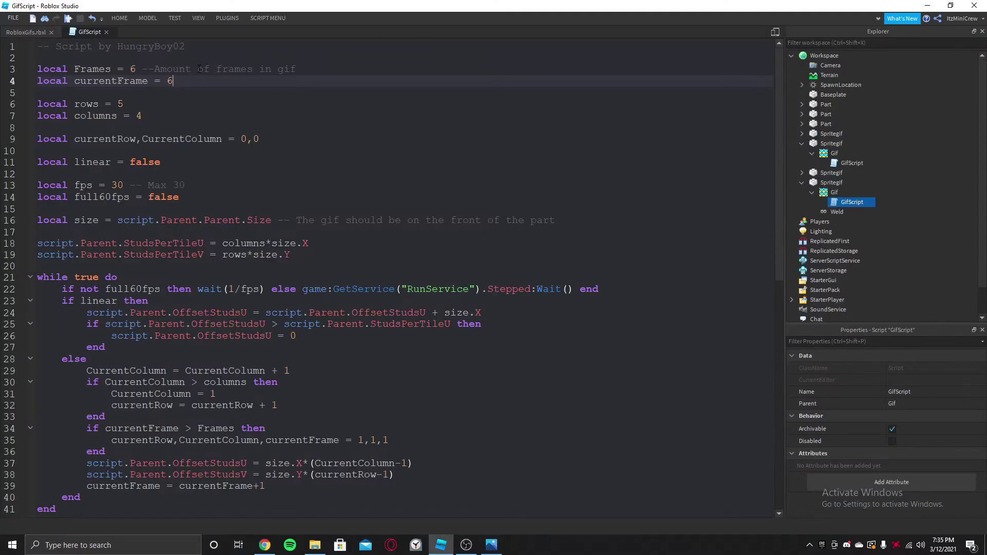
Step: Set currentFrame to 1 and rows to 3 in GifScript
{"action": "type", "text": "3"}
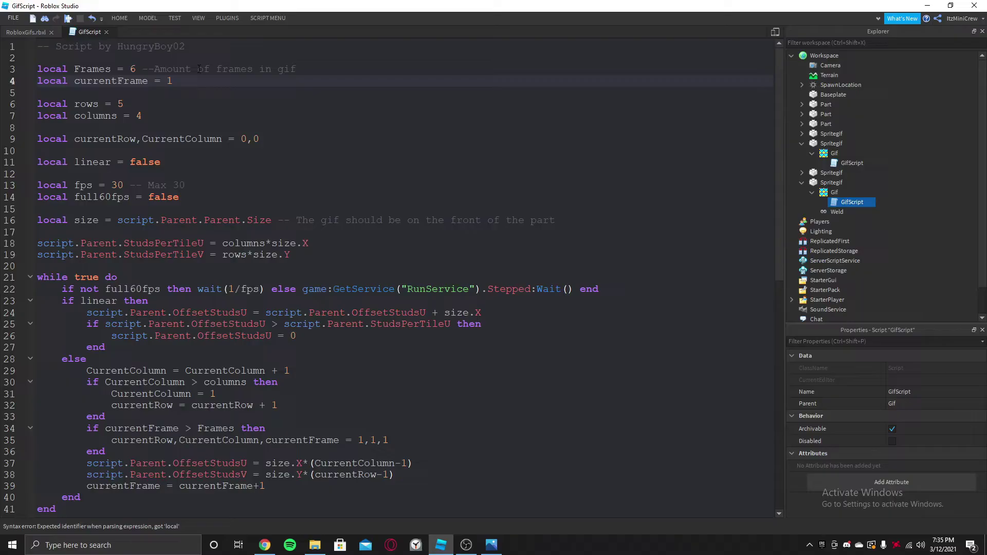
{"action": "key", "text": "Down"}
{"action": "key", "text": "Down"}
{"action": "key", "text": "BackSpace"}
{"action": "type", "text": "3"}
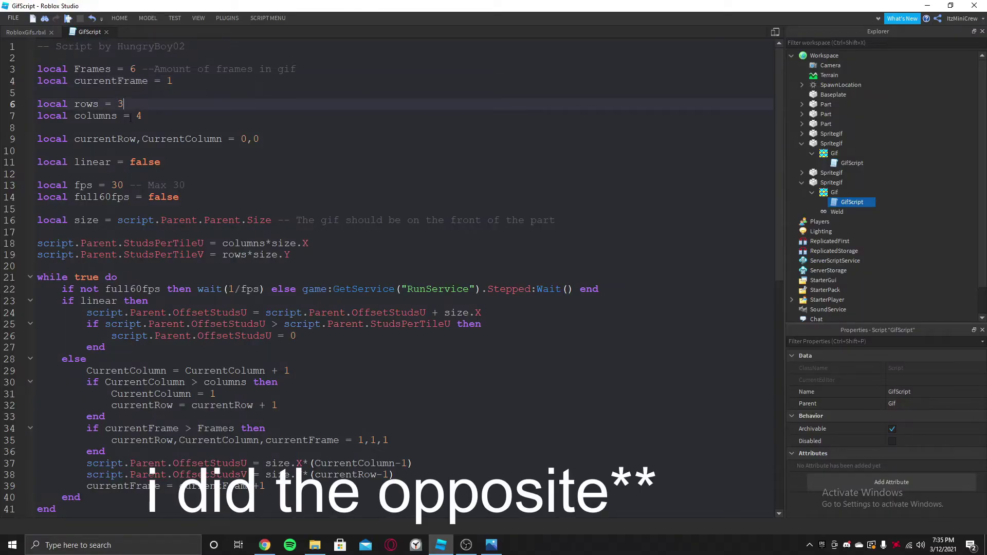
Step: Check the sprite sheet on the decal page in Chrome and set columns to 2 in GifScript
{"action": "key", "text": "Down"}
{"action": "key", "text": "alt+Tab"}
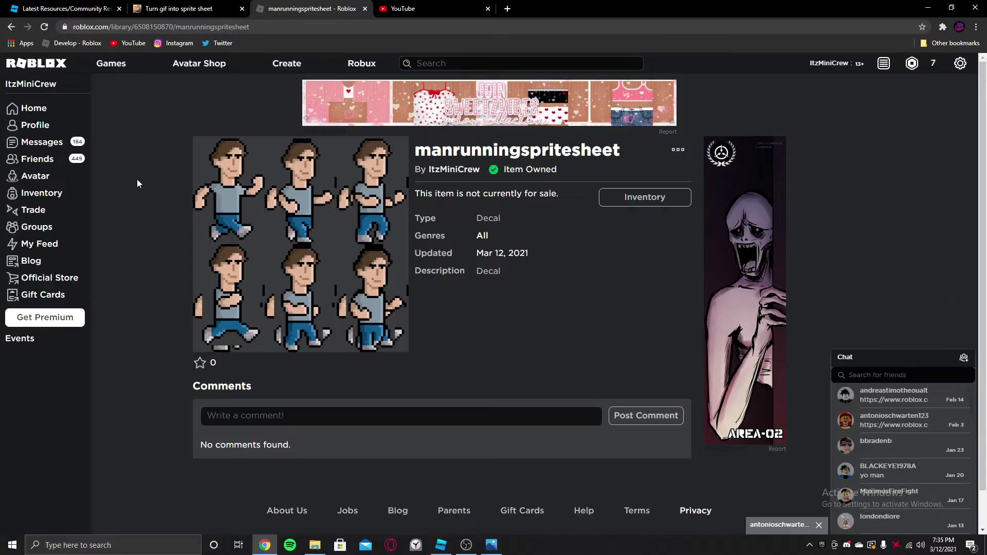
{"action": "key", "text": "alt+Tab"}
{"action": "key", "text": "BackSpace"}
{"action": "type", "text": "2"}
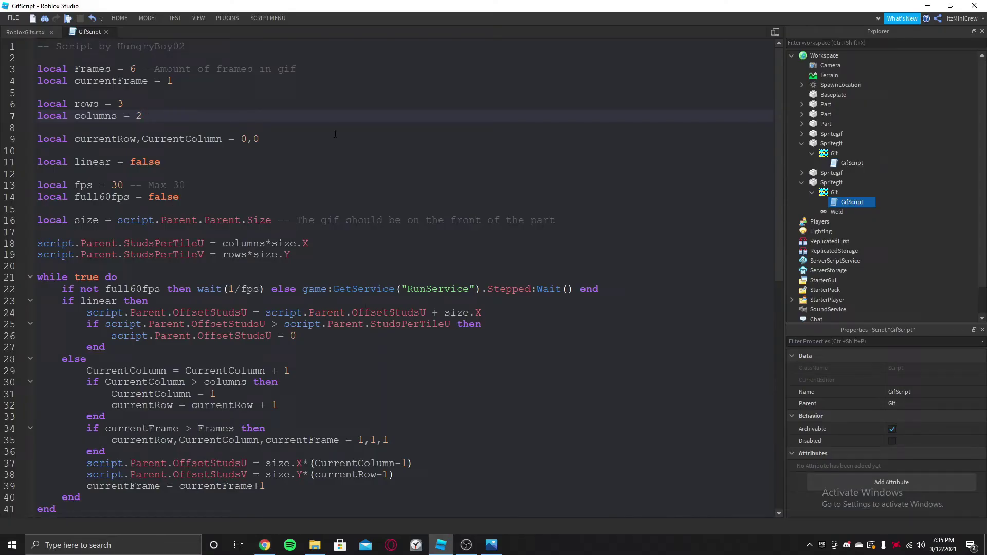
Step: Compare the script settings with the sprite sheet in Chrome and set fps to 15 in GifScript
{"action": "key", "text": "alt+Tab"}
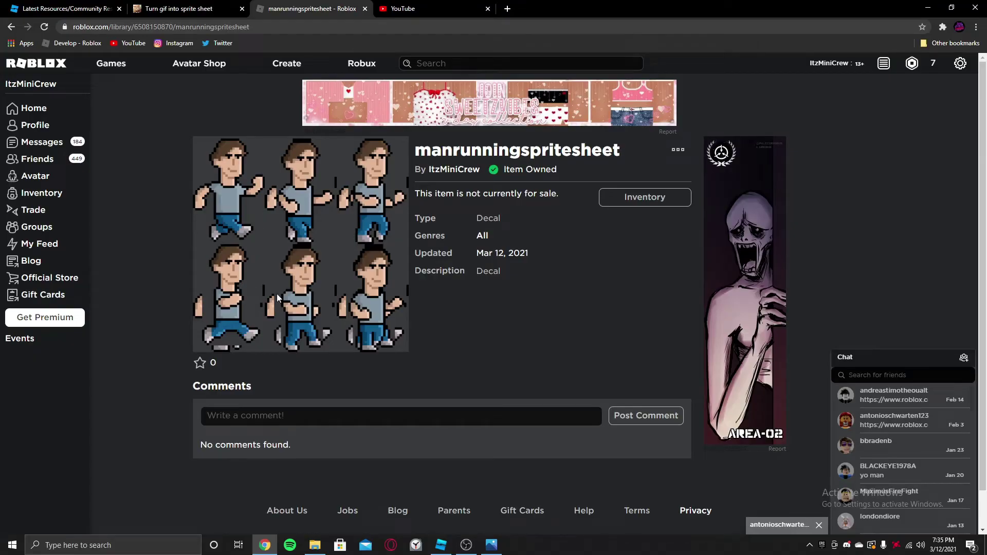
{"action": "key", "text": "alt+Tab"}
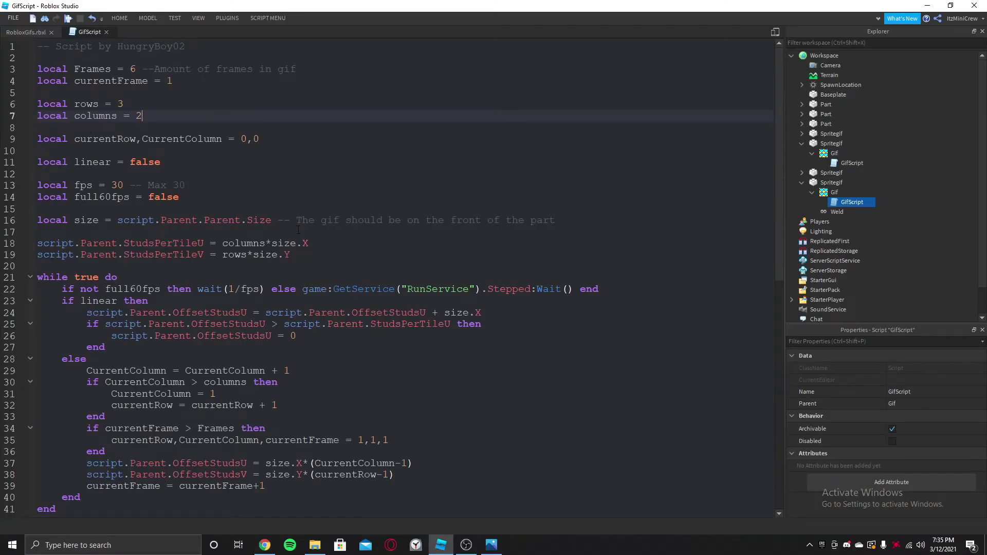
{"action": "double_click", "coordinate": [117, 185]}
{"action": "type", "text": "15"}
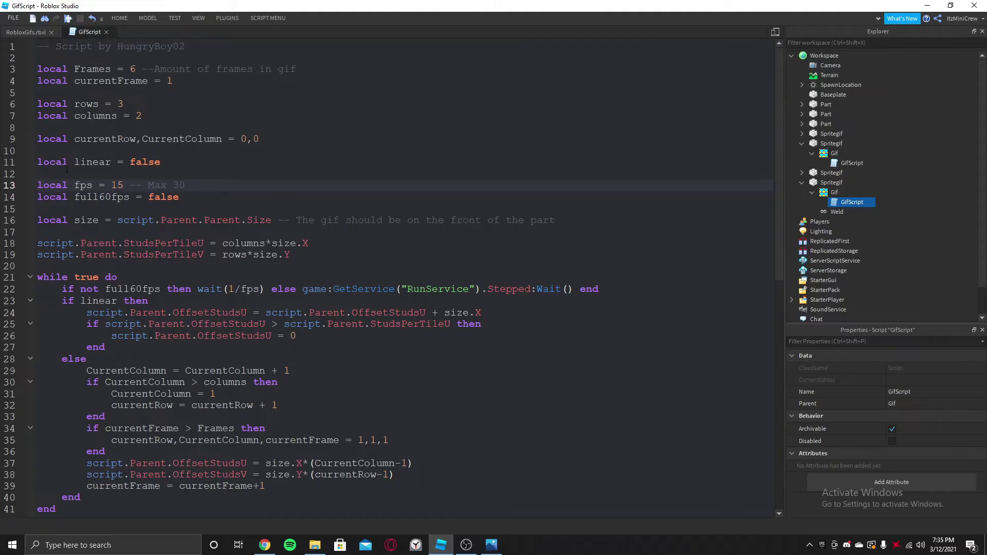
Step: Try setting full60fps to true and fps to 30 in GifScript, and undo both edits
{"action": "double_click", "coordinate": [177, 198]}
{"action": "type", "text": "trye"}
{"action": "key", "text": "BackSpace"}
{"action": "key", "text": "BackSpace"}
{"action": "key", "text": "Tab"}
{"action": "double_click", "coordinate": [118, 183]}
{"action": "type", "text": "30"}
{"action": "key", "text": "ctrl+z"}
{"action": "key", "text": "ctrl+z"}
{"action": "key", "text": "ctrl+z"}
{"action": "key", "text": "ctrl+z"}
{"action": "key", "text": "ctrl+z"}
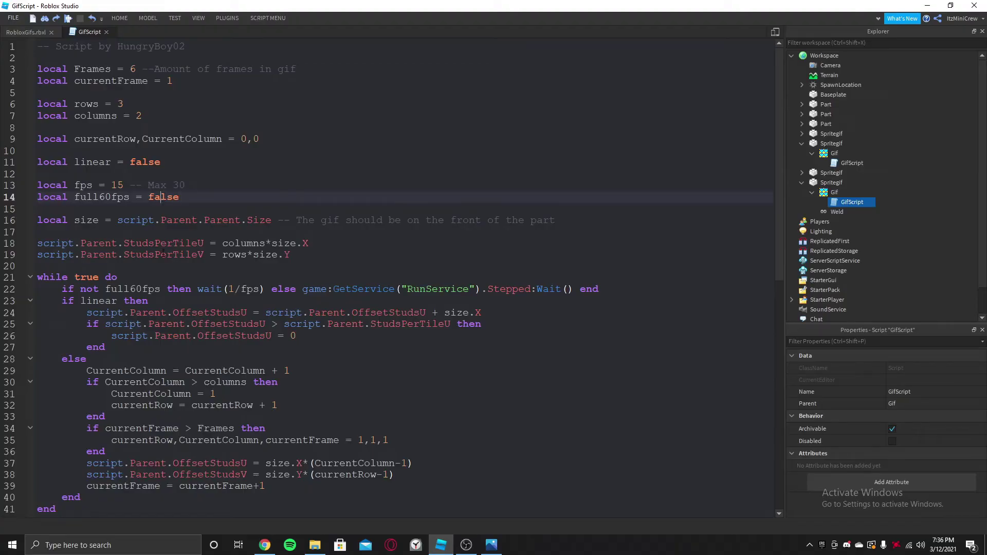
Step: Run the simulation from the place view and inspect how the running man animation plays on the panel
{"action": "left_click", "coordinate": [167, 325]}
{"action": "left_click", "coordinate": [25, 32]}
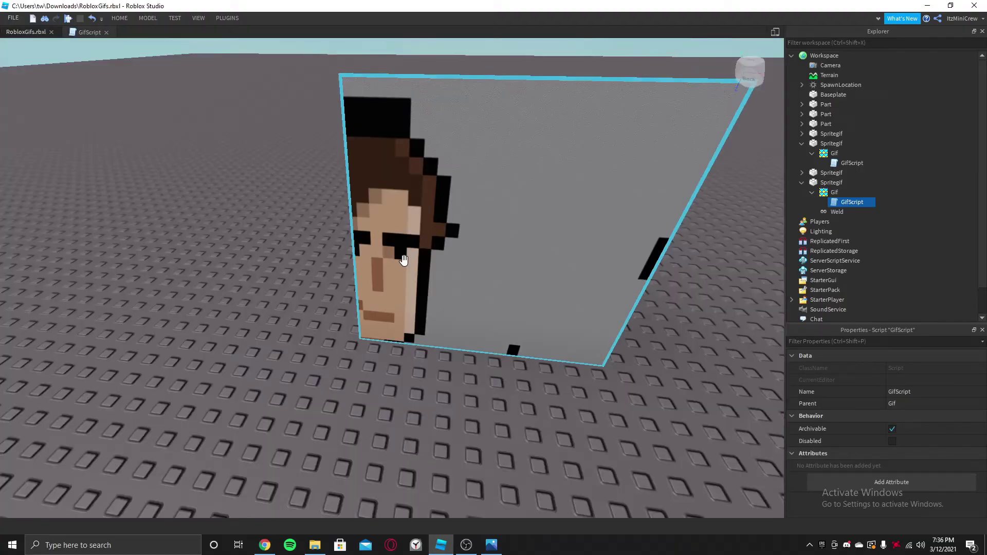
{"action": "scroll", "coordinate": [444, 331], "scroll_direction": "down", "scroll_amount": 5}
{"action": "left_click", "coordinate": [198, 18]}
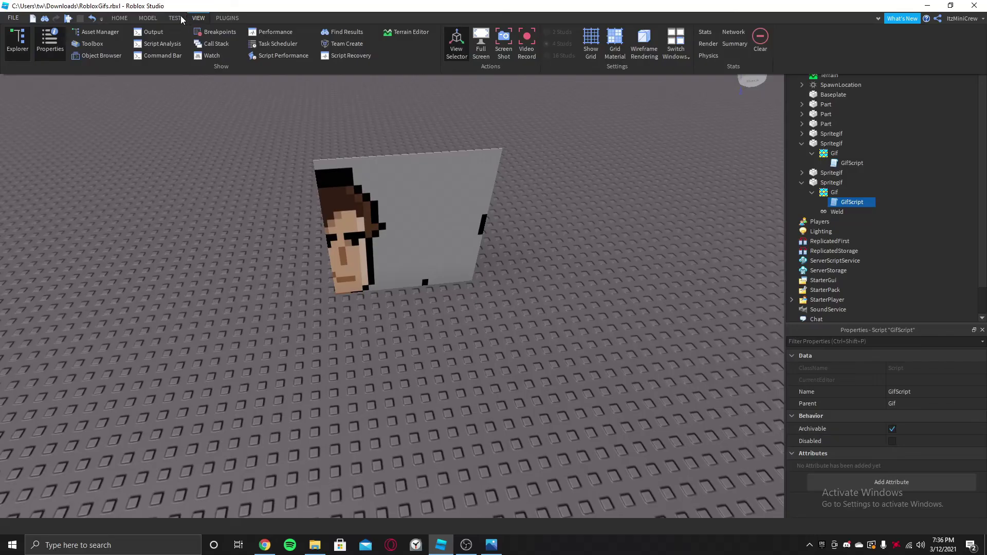
{"action": "left_click", "coordinate": [177, 18]}
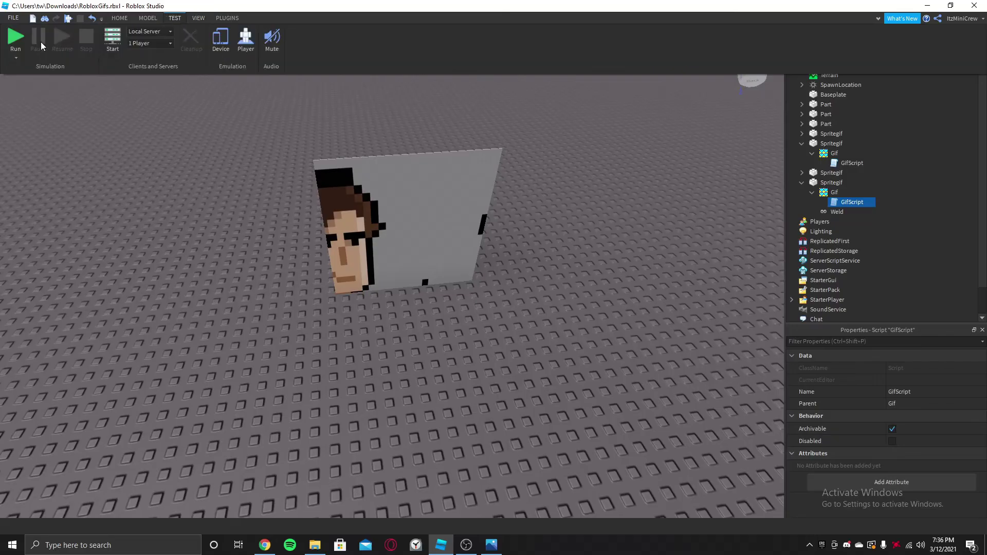
{"action": "left_click", "coordinate": [23, 39]}
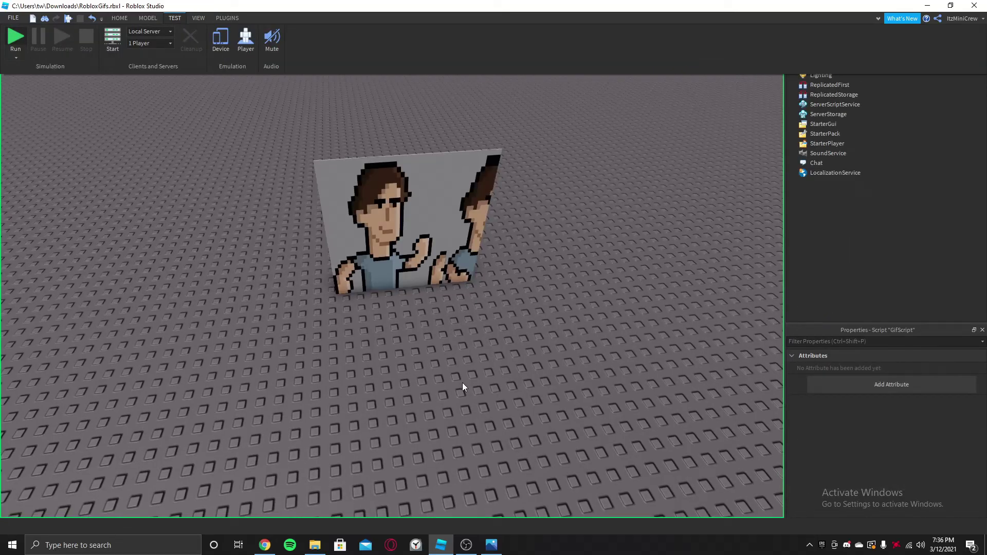
{"action": "left_click", "coordinate": [469, 325]}
{"action": "right_click_drag", "start_coordinate": [469, 324], "coordinate": [470, 325]}
{"action": "key", "text": "w"}
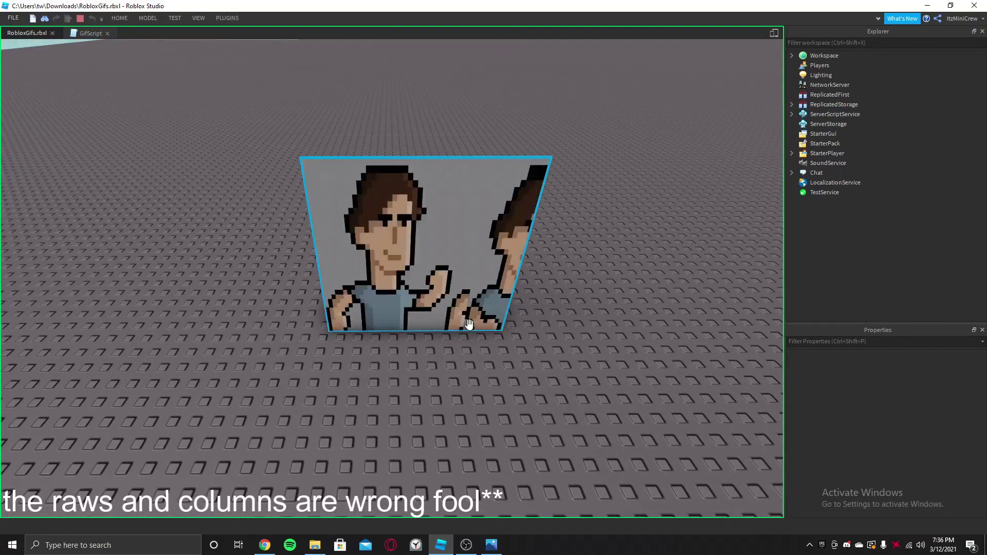
{"action": "key", "text": "s"}
Step: Compare the rows and columns settings in GifScript with the sprite sheet layout on the decal page in Chrome
{"action": "left_click", "coordinate": [178, 211]}
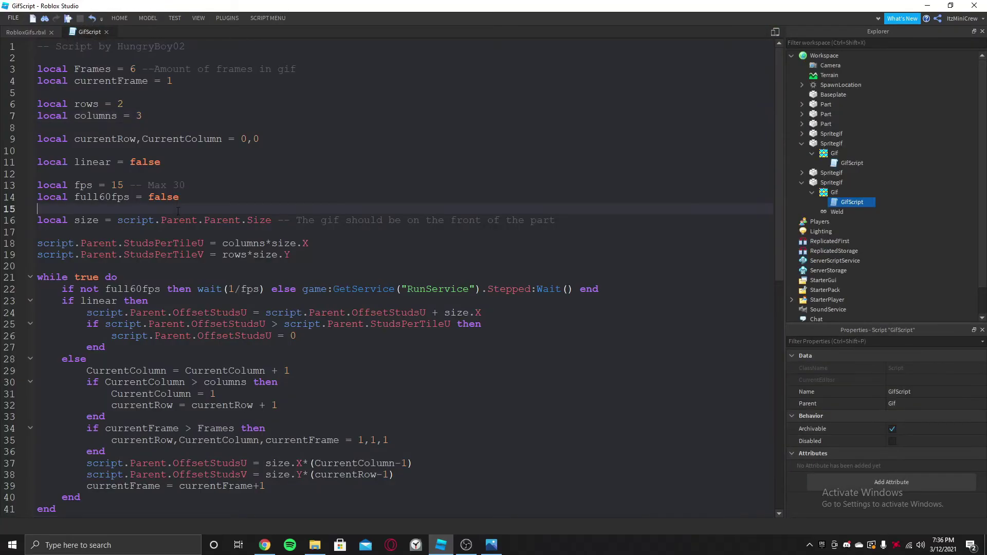
{"action": "left_click", "coordinate": [101, 103]}
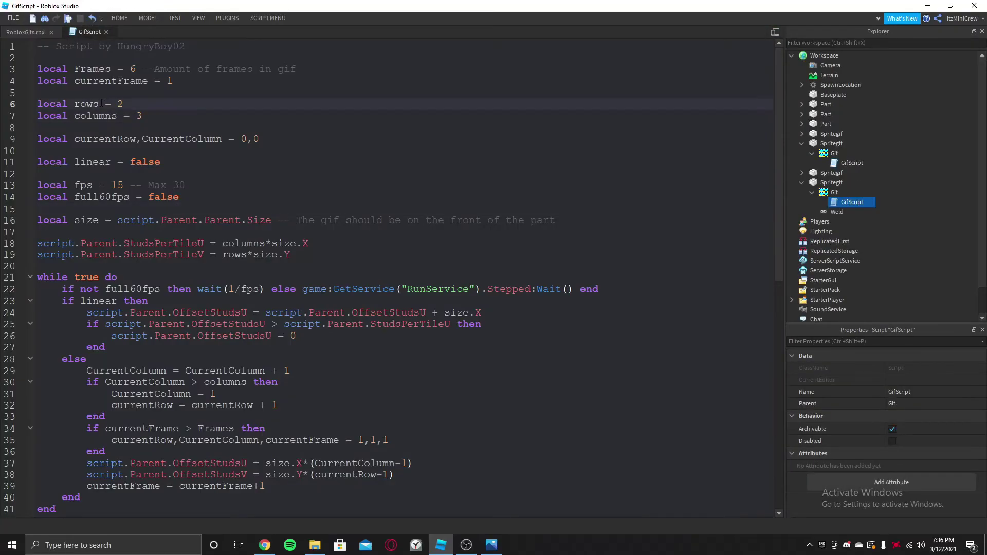
{"action": "left_click", "coordinate": [82, 107]}
{"action": "left_click", "coordinate": [85, 117]}
{"action": "left_click", "coordinate": [86, 105]}
{"action": "left_click", "coordinate": [87, 127]}
{"action": "left_click", "coordinate": [88, 105]}
{"action": "left_click", "coordinate": [88, 118]}
{"action": "left_click", "coordinate": [85, 107]}
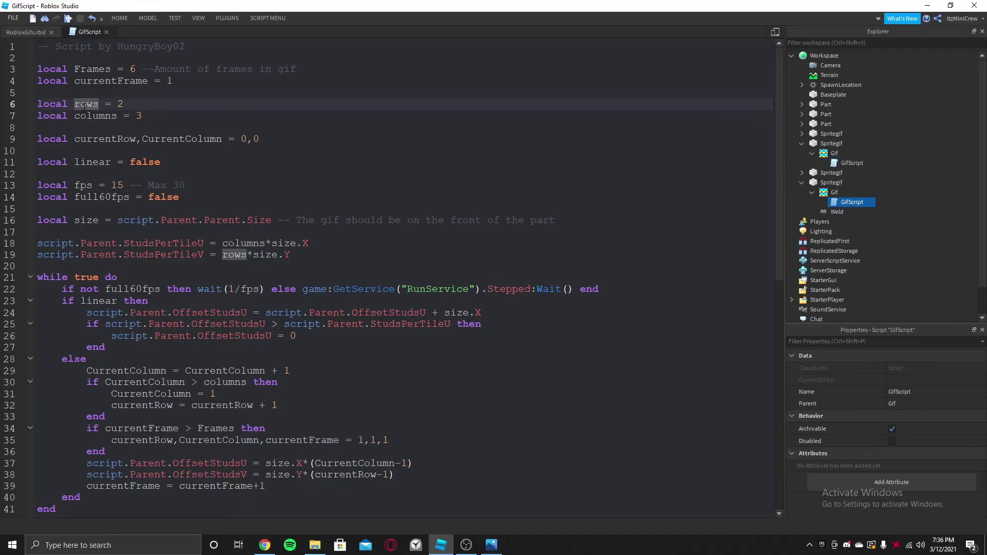
{"action": "double_click", "coordinate": [84, 103]}
{"action": "key", "text": "alt+Tab"}
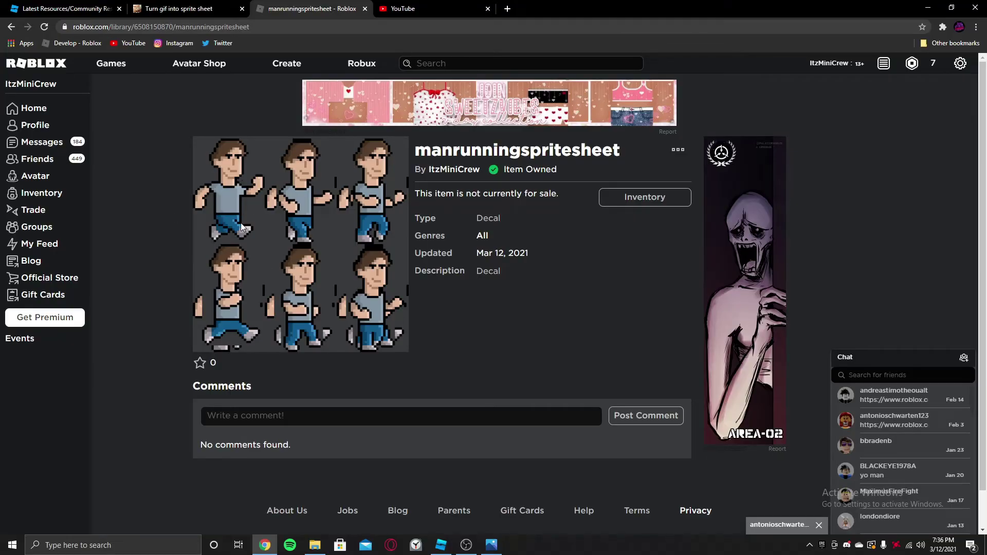
{"action": "key", "text": "alt+Tab"}
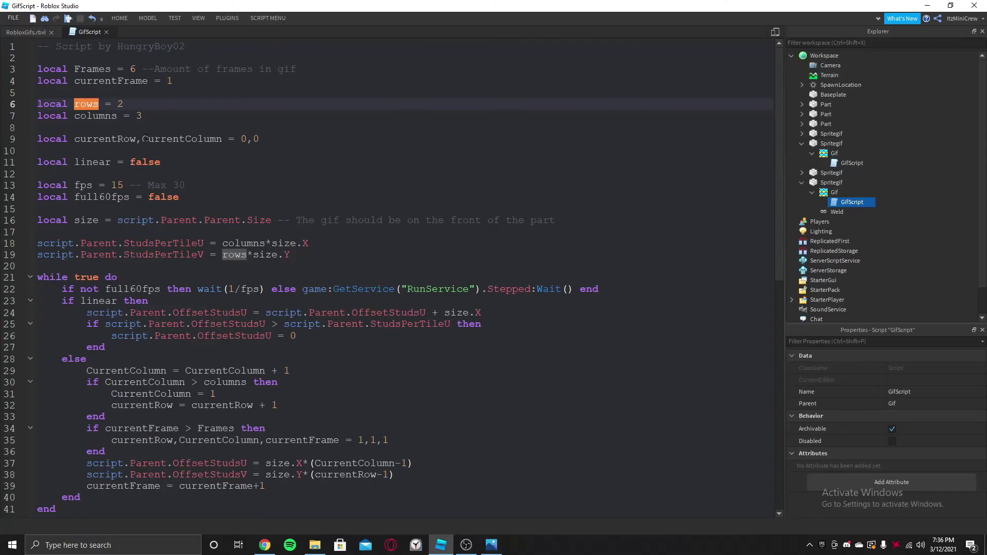
{"action": "key", "text": "alt+Tab"}
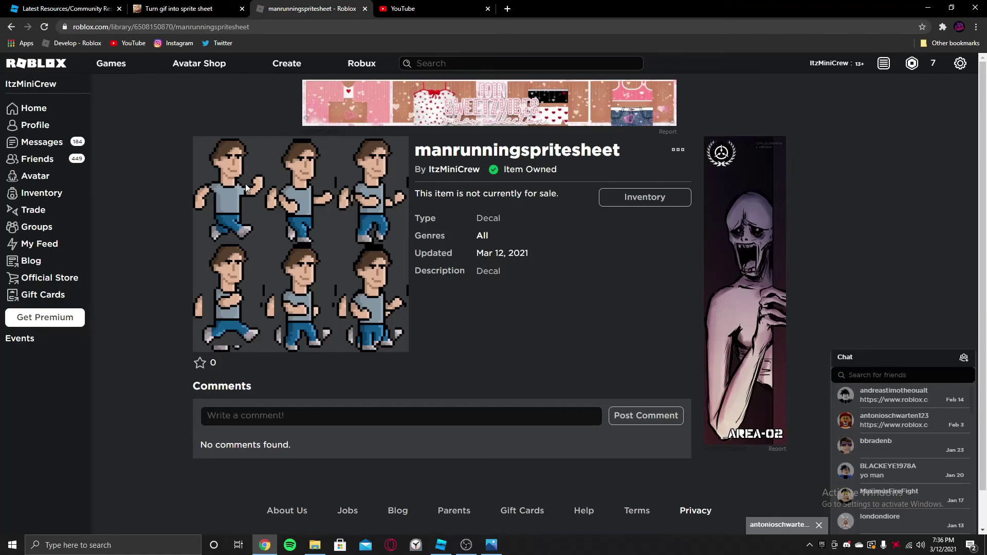
{"action": "key", "text": "alt+Tab"}
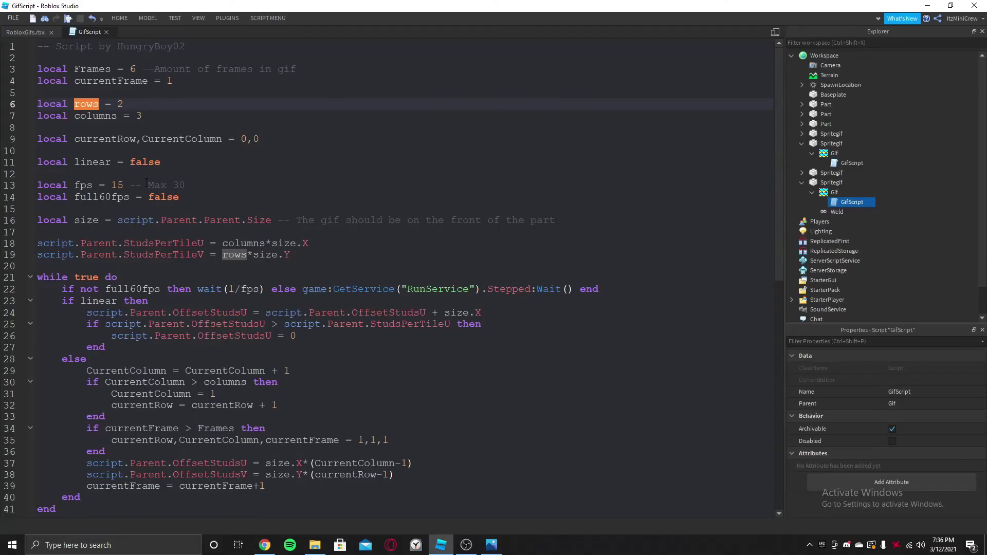
Step: Set fps to 10 in GifScript and run the simulation of the place again
{"action": "double_click", "coordinate": [117, 185]}
{"action": "type", "text": "10"}
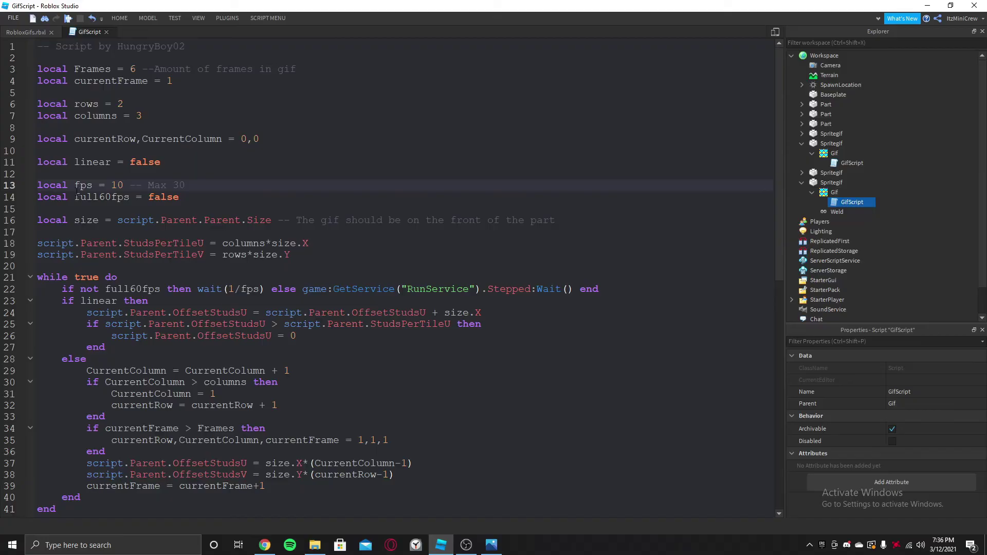
{"action": "left_click", "coordinate": [21, 32]}
{"action": "left_click", "coordinate": [175, 18]}
{"action": "left_click", "coordinate": [15, 58]}
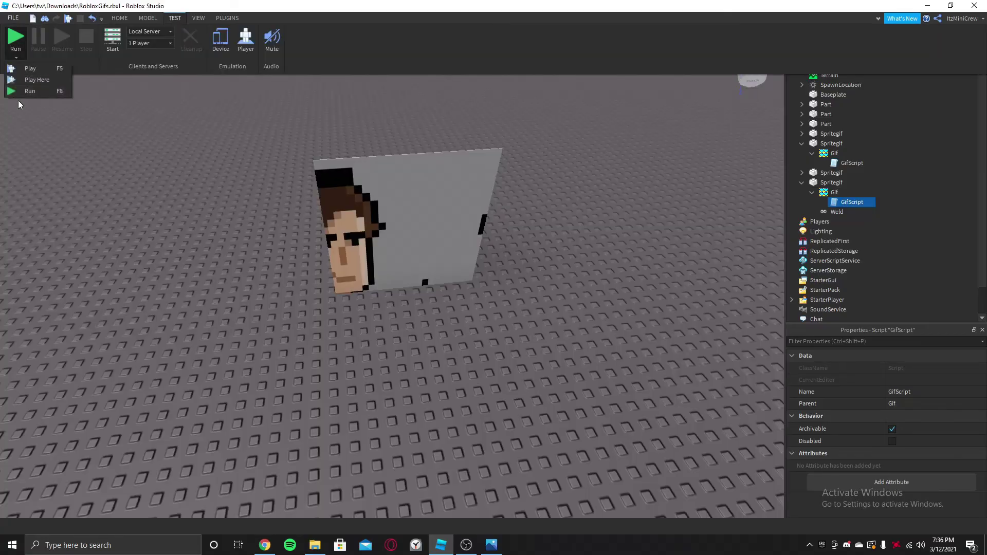
{"action": "left_click", "coordinate": [29, 91]}
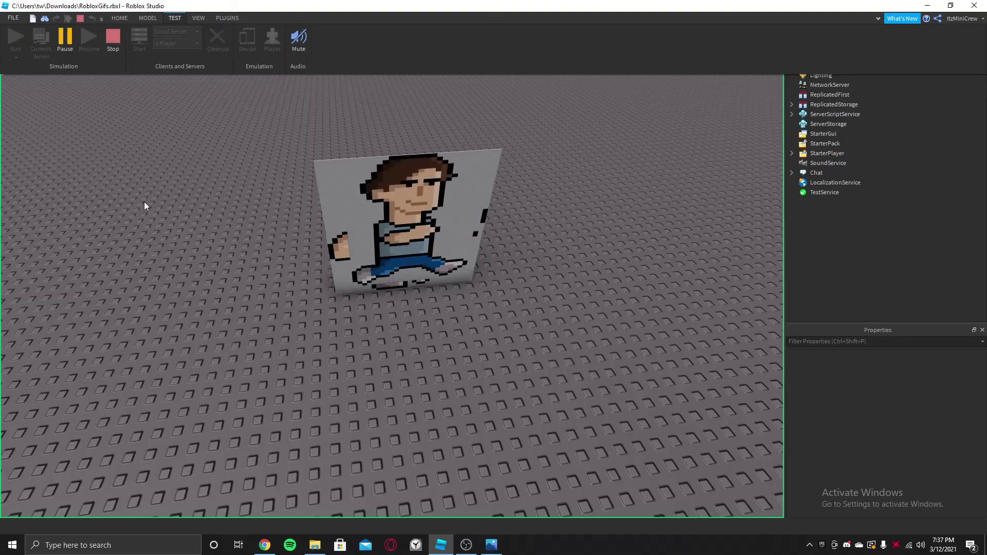
Step: Examine the running man animation on the panel up close and from several angles during the simulation
{"action": "left_click", "coordinate": [347, 356]}
{"action": "key", "text": "w"}
{"action": "right_click_drag", "start_coordinate": [360, 355], "coordinate": [359, 354]}
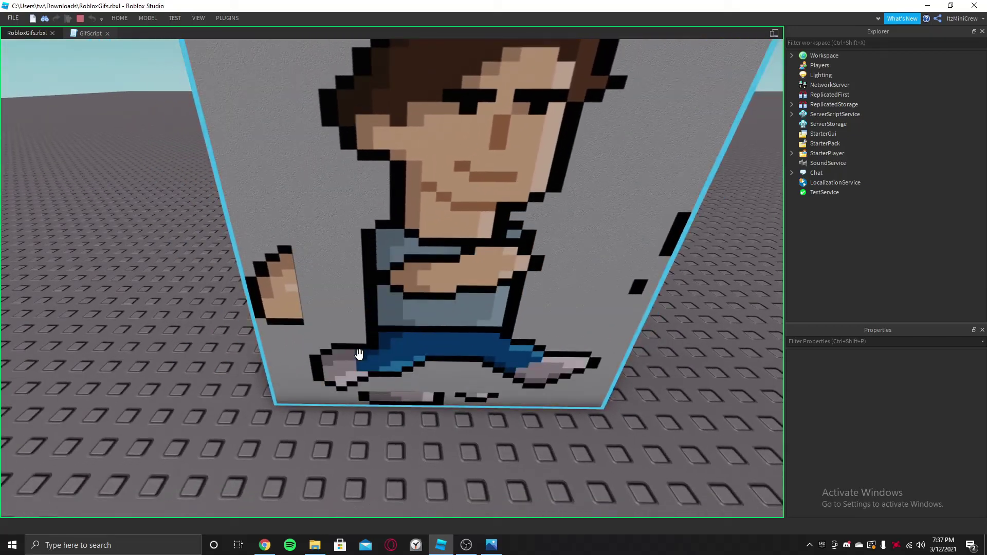
{"action": "key", "text": "s"}
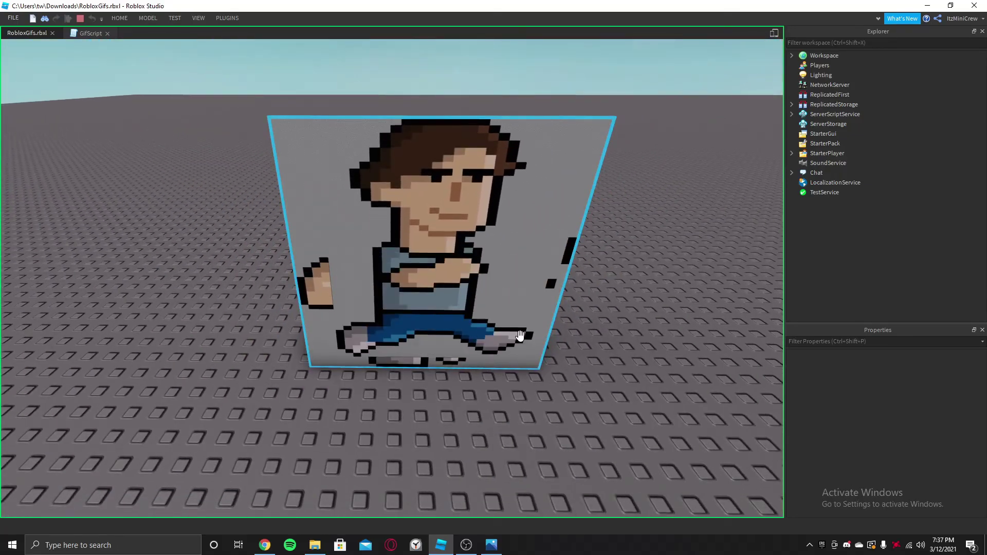
{"action": "right_click_drag", "start_coordinate": [565, 395], "coordinate": [565, 396]}
{"action": "key", "text": "s"}
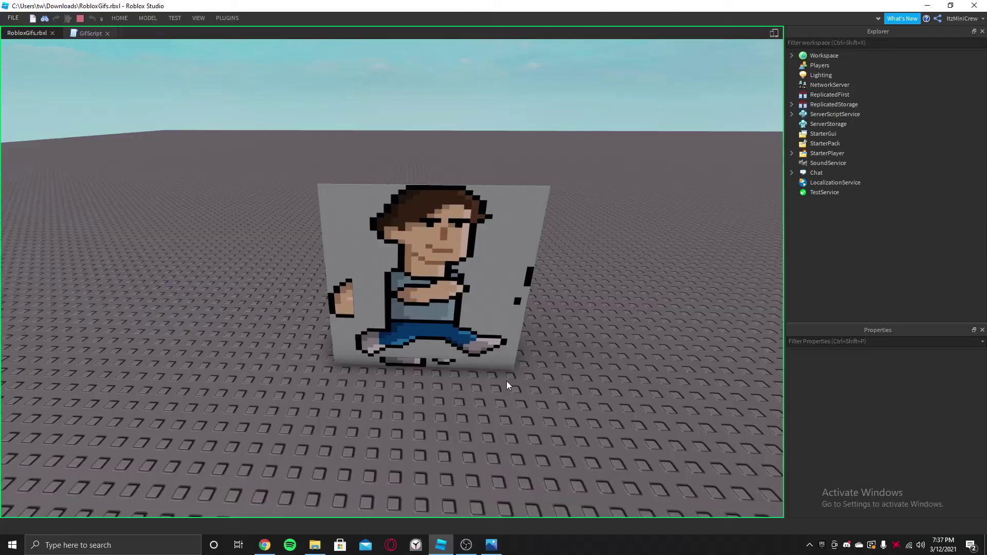
{"action": "key", "text": "d"}
{"action": "key", "text": "w"}
{"action": "right_click_drag", "start_coordinate": [341, 333], "coordinate": [378, 346]}
{"action": "key", "text": "w"}
{"action": "key", "text": "a"}
{"action": "key", "text": "s"}
{"action": "key", "text": "s"}
{"action": "key", "text": "d"}
{"action": "key", "text": "a"}
{"action": "key", "text": "s"}
{"action": "key", "text": "a"}
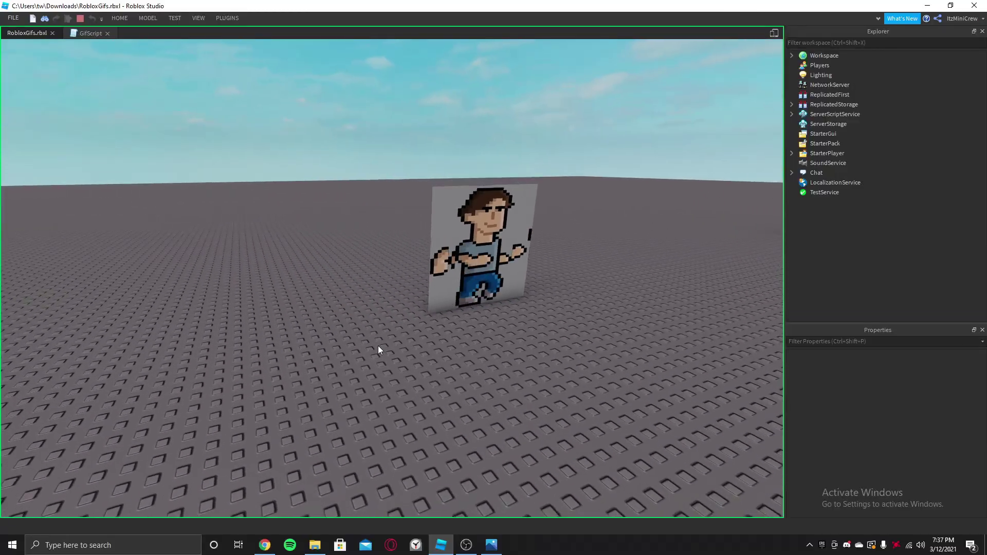
{"action": "scroll", "coordinate": [377, 345], "scroll_direction": "up", "scroll_amount": 8}
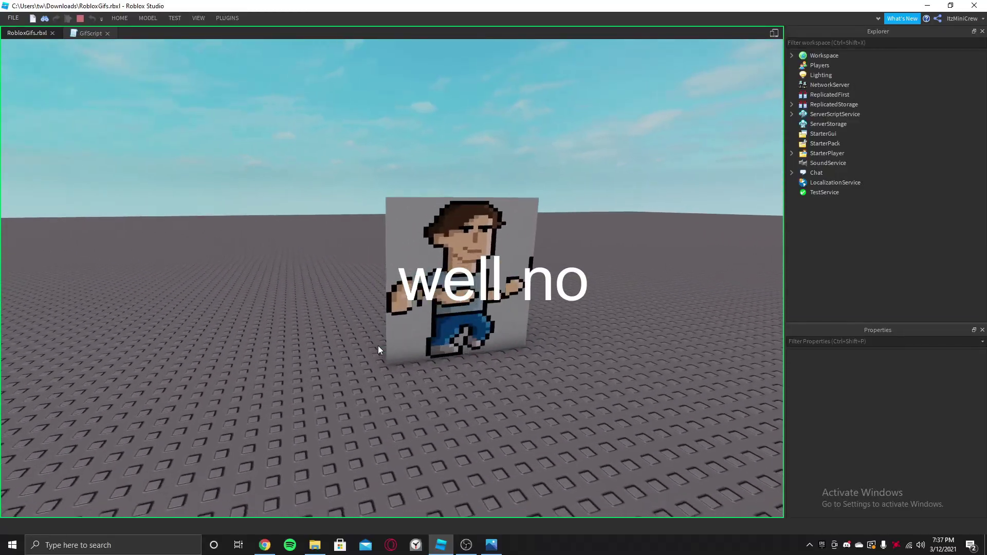